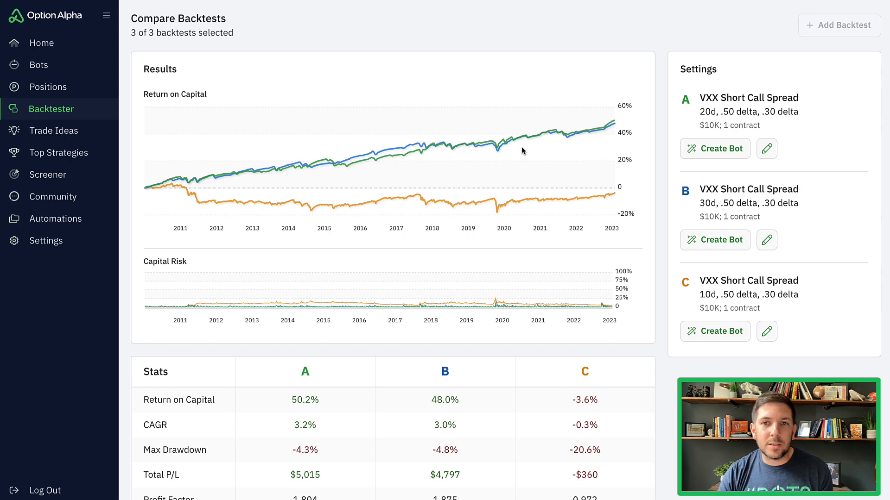
Expand the settings of backtests A and B, return to A, and view its allocation and position details
{"action": "mouse_move", "coordinate": [537, 139]}
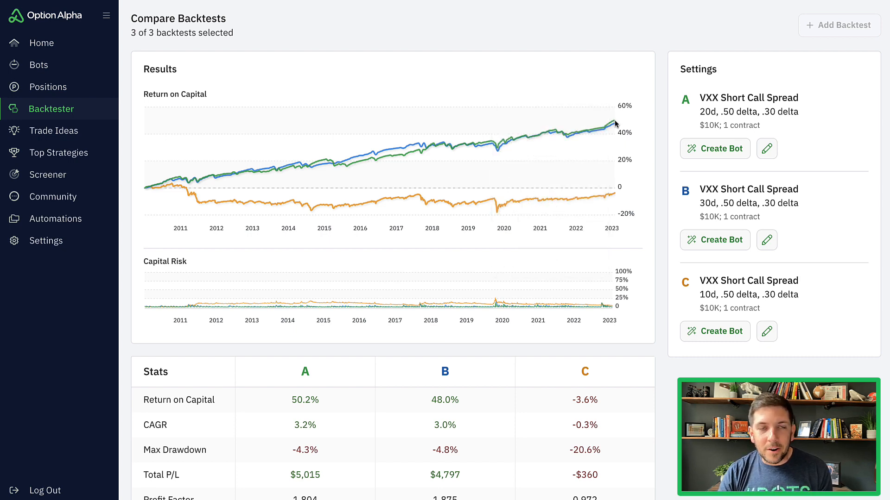
{"action": "mouse_move", "coordinate": [613, 121]}
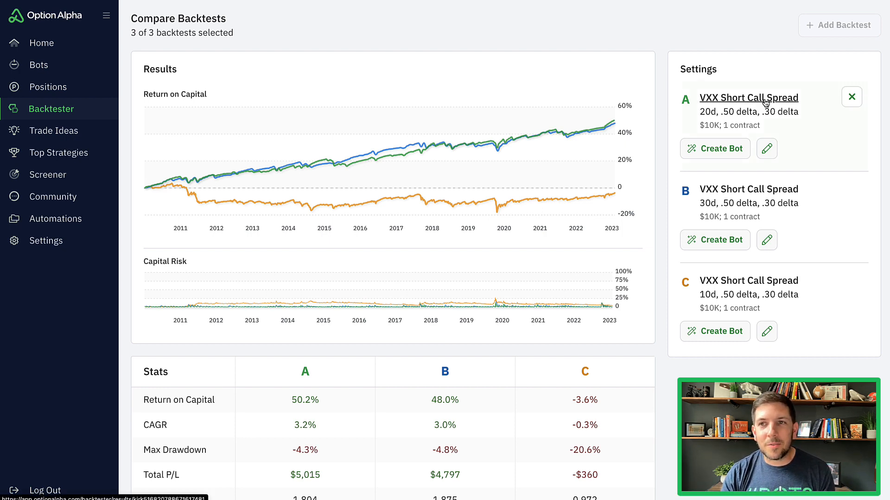
{"action": "left_click", "coordinate": [814, 113]}
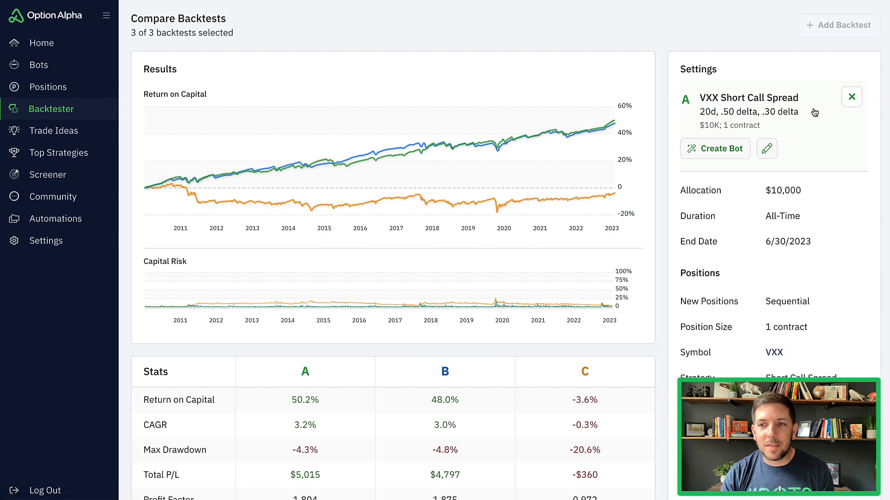
{"action": "left_click", "coordinate": [814, 114]}
{"action": "left_click", "coordinate": [812, 201]}
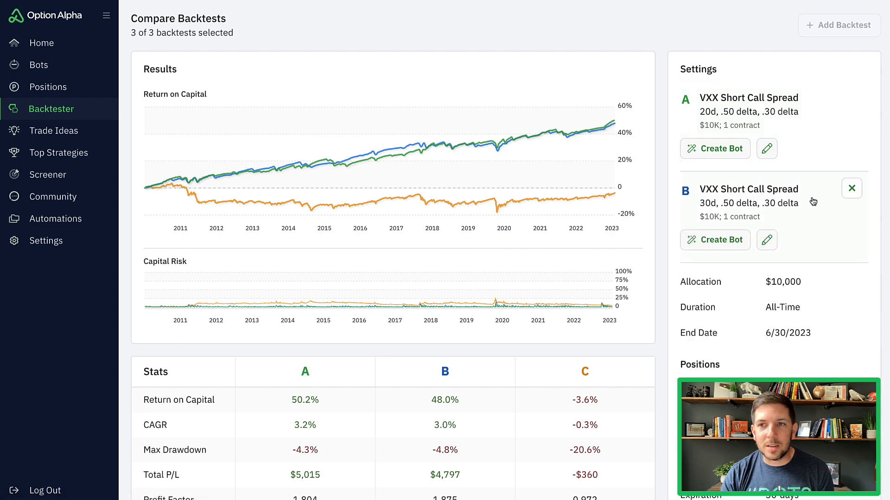
{"action": "left_click", "coordinate": [819, 139]}
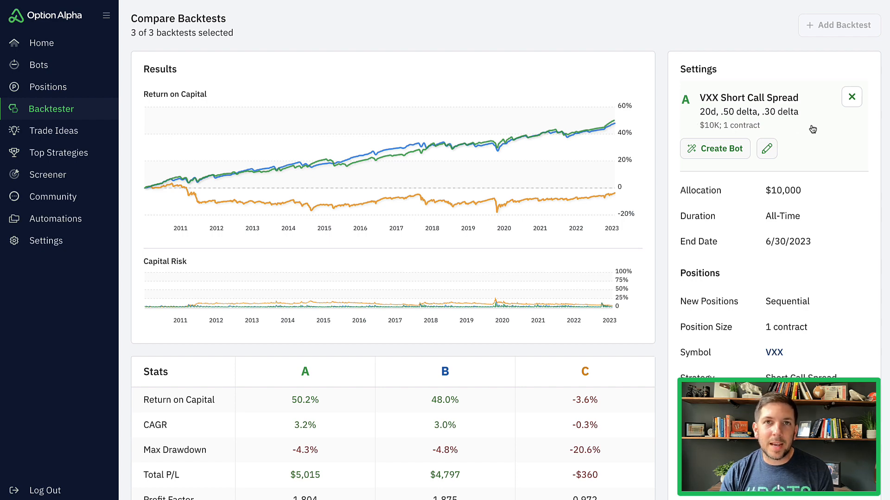
{"action": "scroll", "coordinate": [813, 130], "scroll_direction": "down", "scroll_amount": 4}
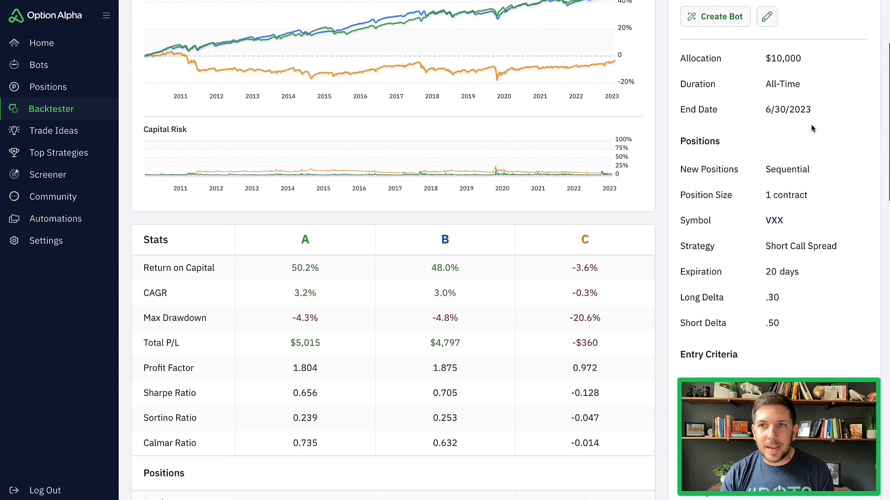
{"action": "scroll", "coordinate": [812, 130], "scroll_direction": "down", "scroll_amount": 1}
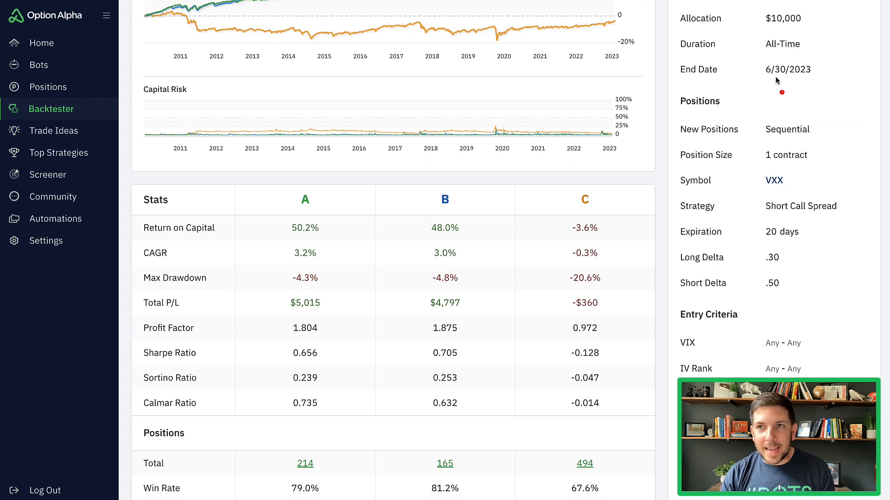
Annotate backtest A's $10,000 allocation, 1 contract position size, Sequential positions and Short Call Spread strategy in red
{"action": "left_click_drag", "start_coordinate": [759, 30], "coordinate": [802, 29]}
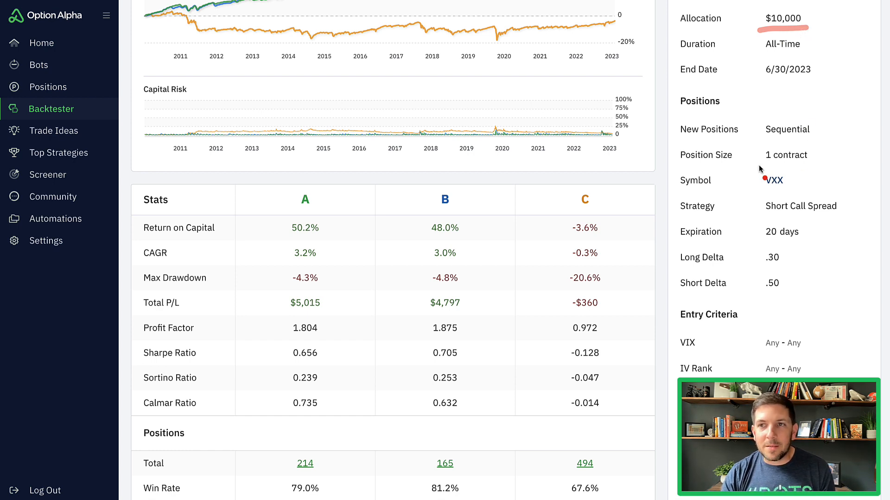
{"action": "left_click_drag", "start_coordinate": [758, 165], "coordinate": [816, 167]}
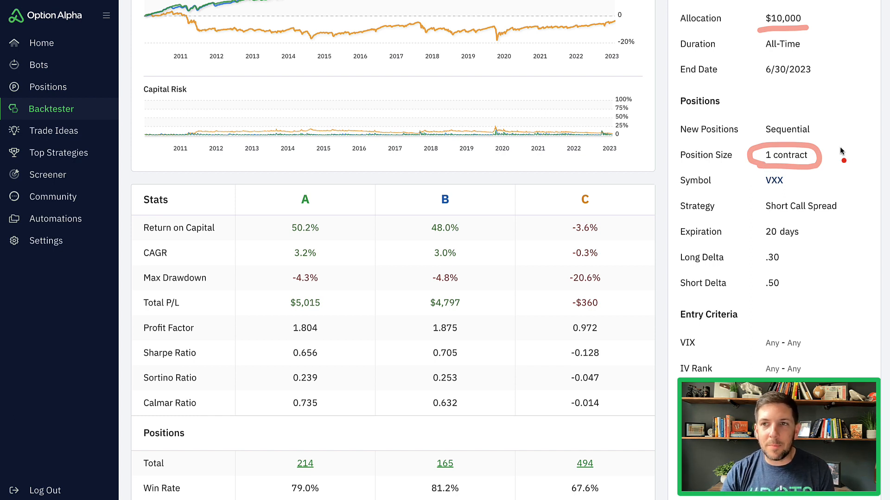
{"action": "mouse_move", "coordinate": [817, 125]}
{"action": "left_mouse_down"}
{"action": "mouse_move", "coordinate": [819, 136]}
{"action": "mouse_move", "coordinate": [846, 110]}
{"action": "left_mouse_up"}
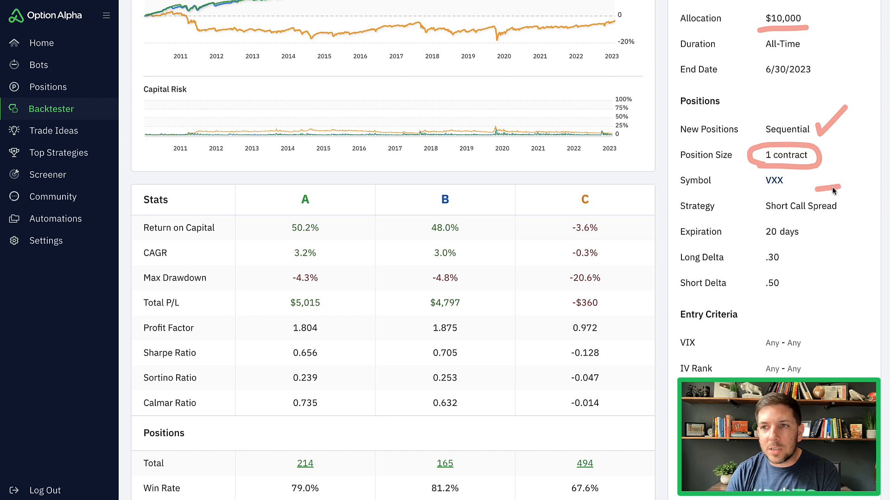
{"action": "left_click_drag", "start_coordinate": [830, 231], "coordinate": [758, 226]}
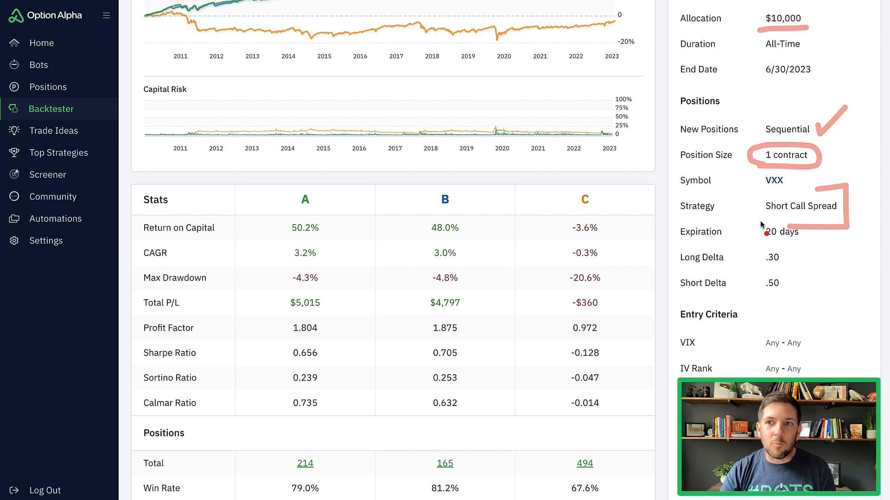
{"action": "mouse_move", "coordinate": [750, 225]}
{"action": "left_mouse_down"}
{"action": "mouse_move", "coordinate": [752, 207]}
{"action": "mouse_move", "coordinate": [753, 226]}
{"action": "left_mouse_up"}
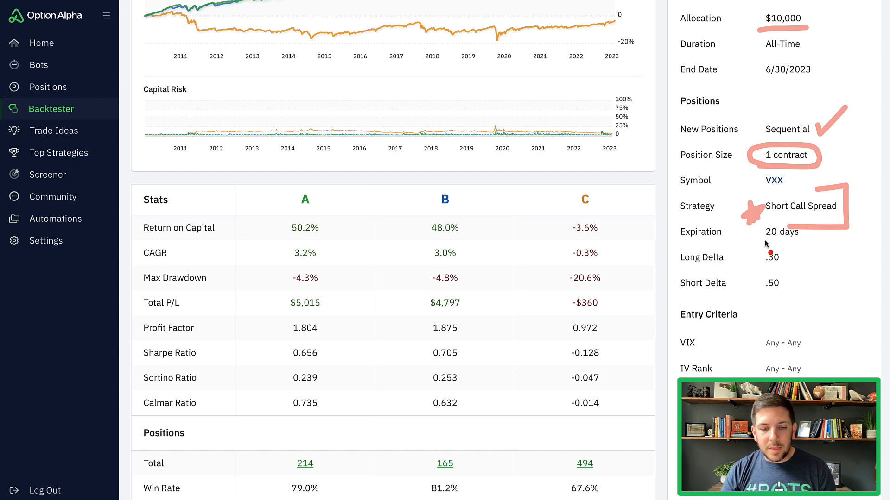
Underline backtest A's 20-day expiration and circle its .30 long and .50 short deltas in blue, finishing by clearing the annotations
{"action": "left_click_drag", "start_coordinate": [760, 242], "coordinate": [819, 244]}
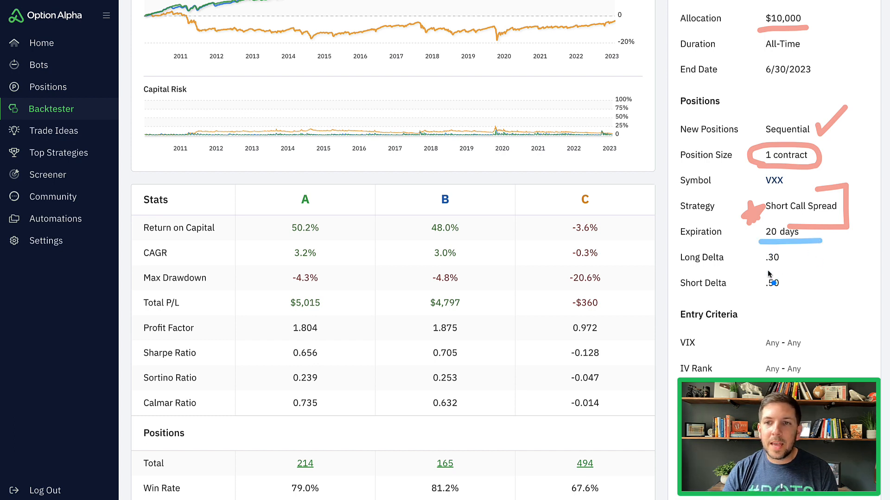
{"action": "mouse_move", "coordinate": [787, 270]}
{"action": "left_mouse_down"}
{"action": "mouse_move", "coordinate": [760, 274]}
{"action": "mouse_move", "coordinate": [797, 286]}
{"action": "mouse_move", "coordinate": [783, 277]}
{"action": "left_mouse_up"}
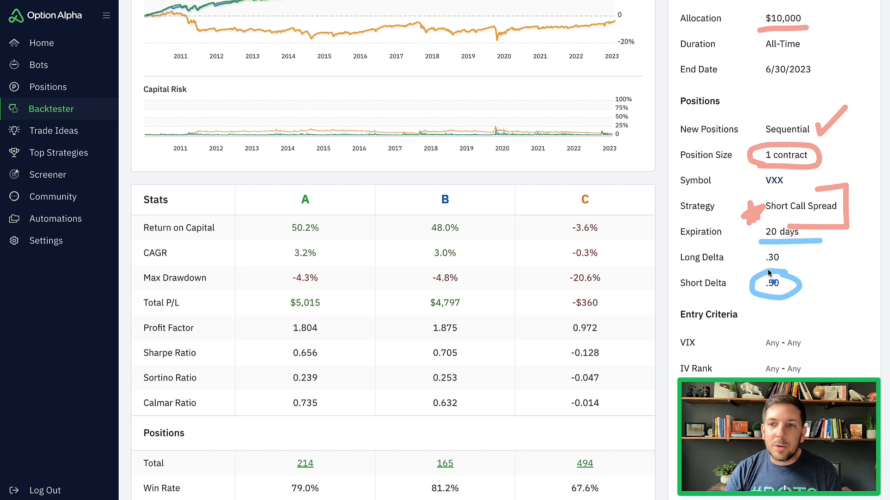
{"action": "mouse_move", "coordinate": [765, 270]}
{"action": "left_mouse_down"}
{"action": "mouse_move", "coordinate": [786, 255]}
{"action": "mouse_move", "coordinate": [770, 272]}
{"action": "left_mouse_up"}
{"action": "left_click", "coordinate": [778, 284]}
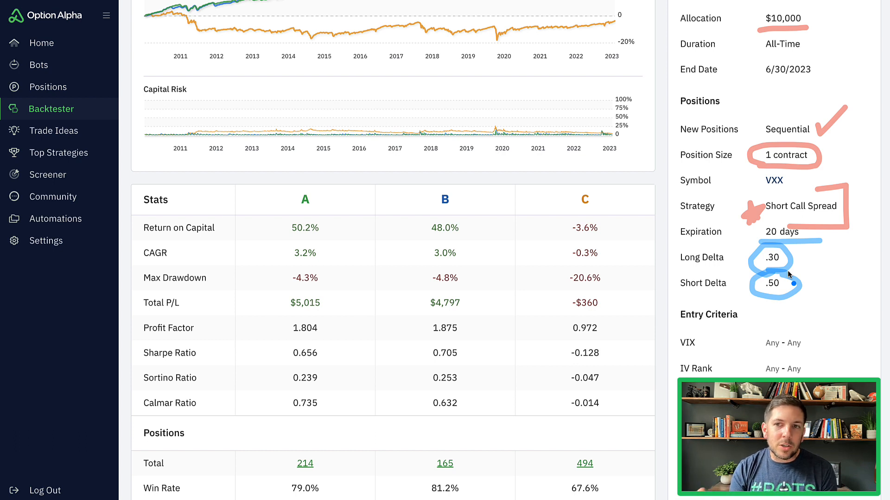
{"action": "key", "text": "Escape"}
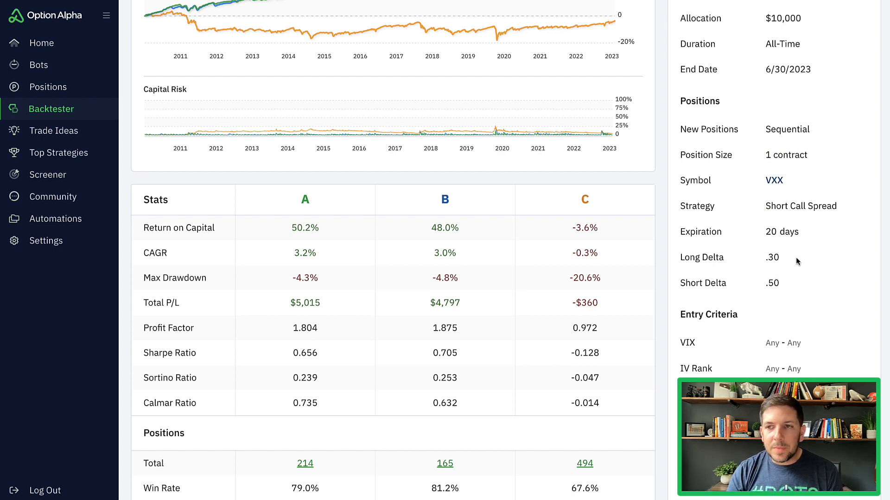
{"action": "mouse_move", "coordinate": [757, 243]}
{"action": "left_mouse_down"}
{"action": "mouse_move", "coordinate": [806, 238]}
{"action": "mouse_move", "coordinate": [752, 226]}
{"action": "left_mouse_up"}
{"action": "key", "text": "Escape"}
Circle backtest A's Profit Taking setting in its exit options and clear the mark
{"action": "scroll", "coordinate": [754, 280], "scroll_direction": "down", "scroll_amount": 4}
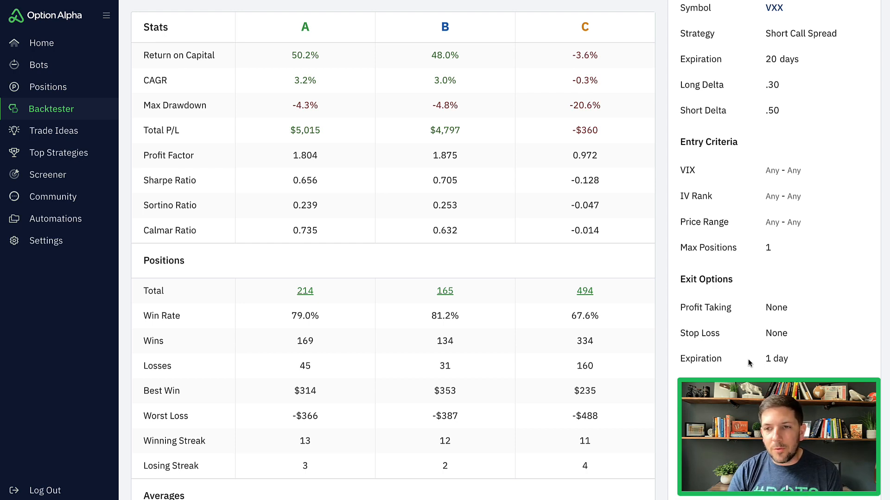
{"action": "mouse_move", "coordinate": [764, 326]}
{"action": "left_mouse_down"}
{"action": "mouse_move", "coordinate": [797, 292]}
{"action": "mouse_move", "coordinate": [663, 320]}
{"action": "mouse_move", "coordinate": [752, 319]}
{"action": "left_mouse_up"}
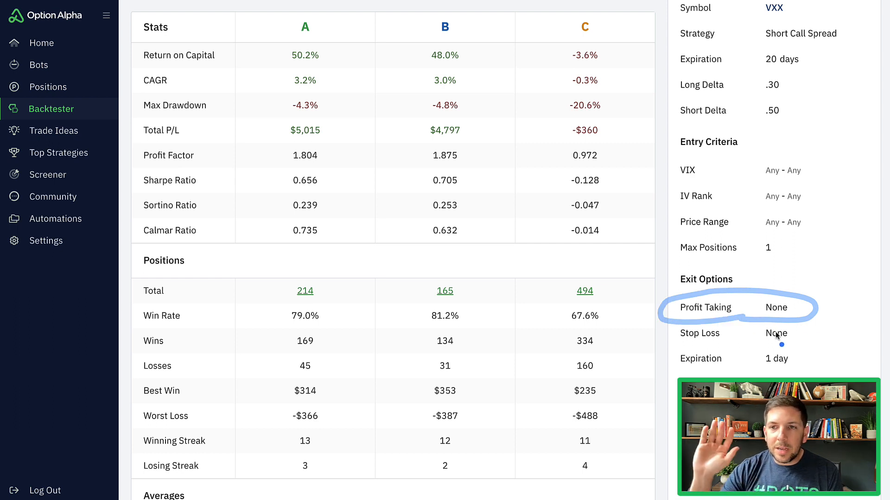
{"action": "key", "text": "Escape"}
Expand backtest B's settings and highlight its 30-day expiration with a circle and a star
{"action": "scroll", "coordinate": [783, 324], "scroll_direction": "up", "scroll_amount": 7}
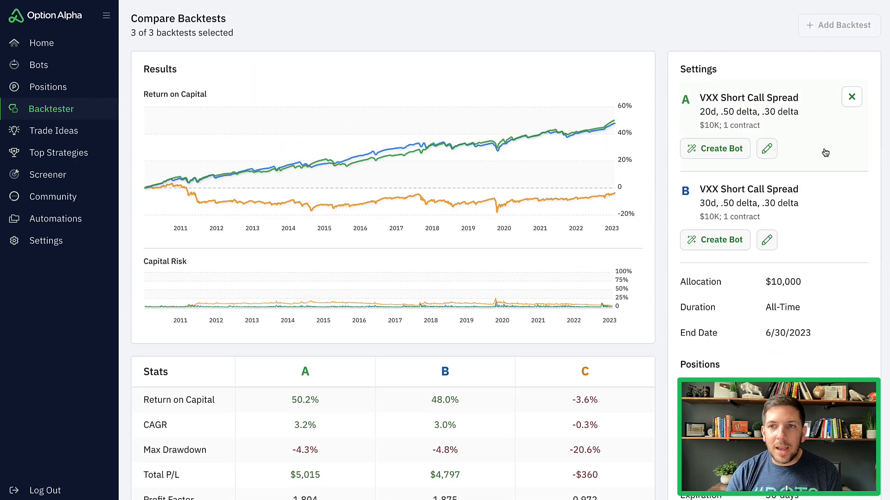
{"action": "scroll", "coordinate": [827, 206], "scroll_direction": "down", "scroll_amount": 2}
{"action": "scroll", "coordinate": [827, 205], "scroll_direction": "down", "scroll_amount": 5}
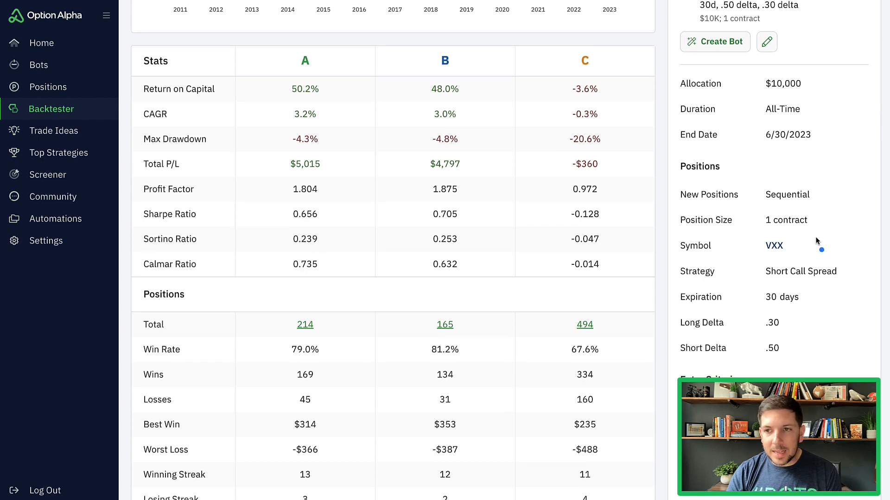
{"action": "mouse_move", "coordinate": [761, 311]}
{"action": "left_mouse_down"}
{"action": "mouse_move", "coordinate": [800, 310]}
{"action": "mouse_move", "coordinate": [750, 299]}
{"action": "mouse_move", "coordinate": [781, 313]}
{"action": "left_mouse_up"}
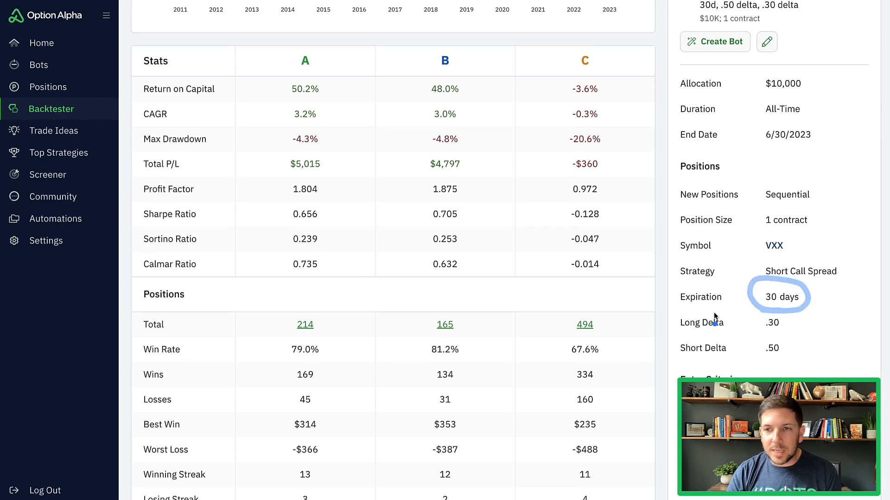
{"action": "mouse_move", "coordinate": [727, 310]}
{"action": "left_mouse_down"}
{"action": "mouse_move", "coordinate": [751, 300]}
{"action": "mouse_move", "coordinate": [753, 276]}
{"action": "mouse_move", "coordinate": [729, 308]}
{"action": "left_mouse_up"}
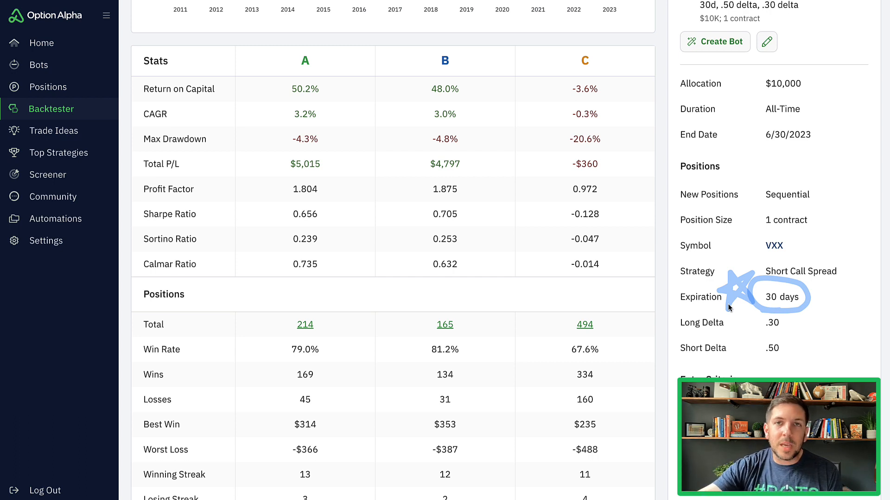
Review backtest B's entry criteria and exit options, and return to the list of compared backtests
{"action": "scroll", "coordinate": [728, 306], "scroll_direction": "down", "scroll_amount": 4}
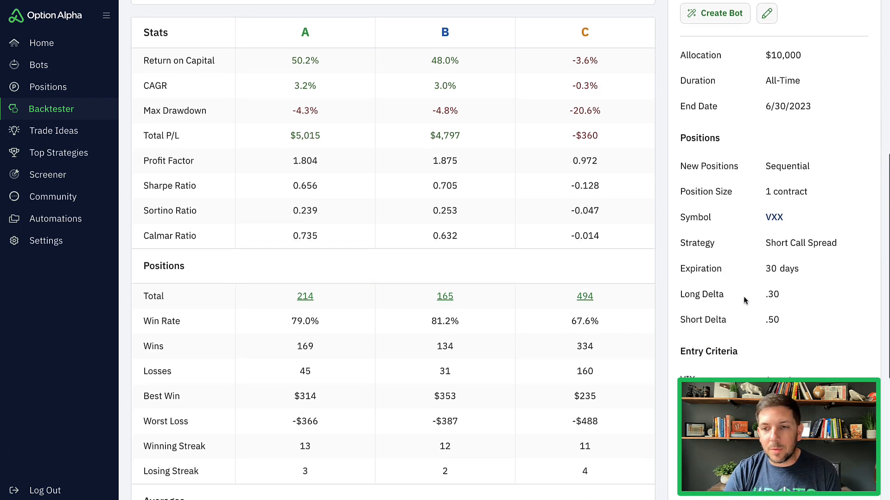
{"action": "scroll", "coordinate": [766, 369], "scroll_direction": "down", "scroll_amount": 2}
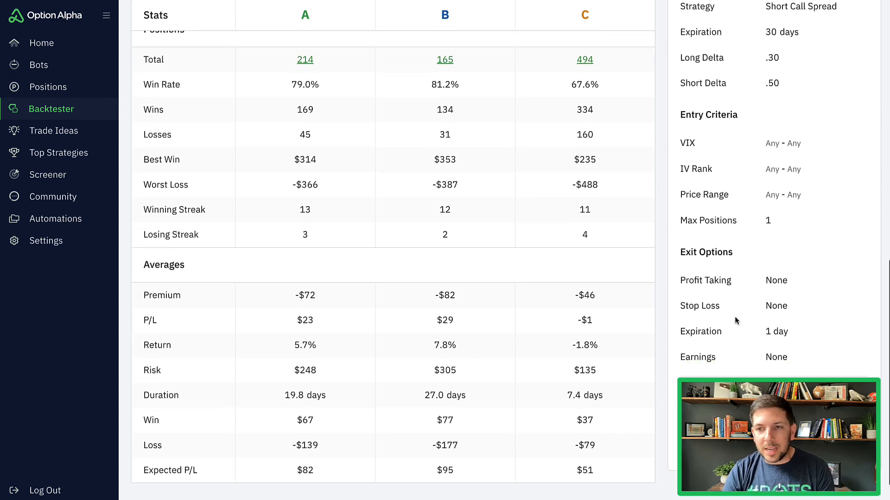
{"action": "scroll", "coordinate": [738, 320], "scroll_direction": "up", "scroll_amount": 9}
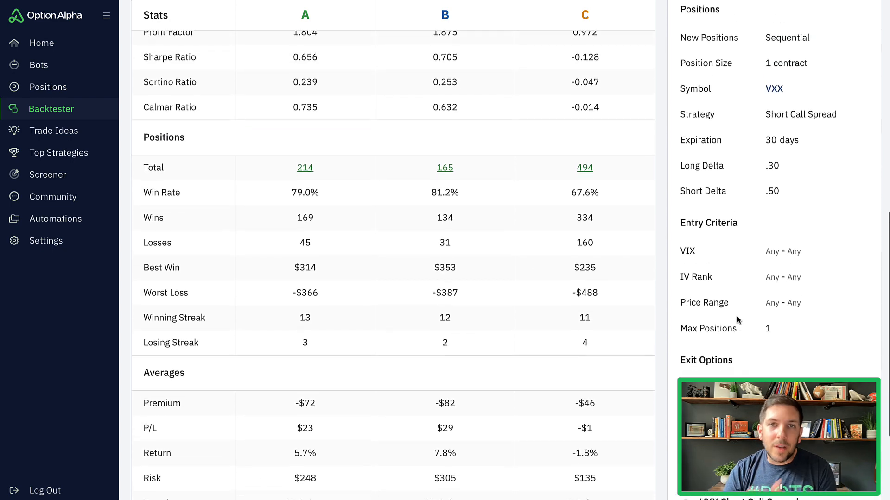
{"action": "scroll", "coordinate": [738, 319], "scroll_direction": "up", "scroll_amount": 1}
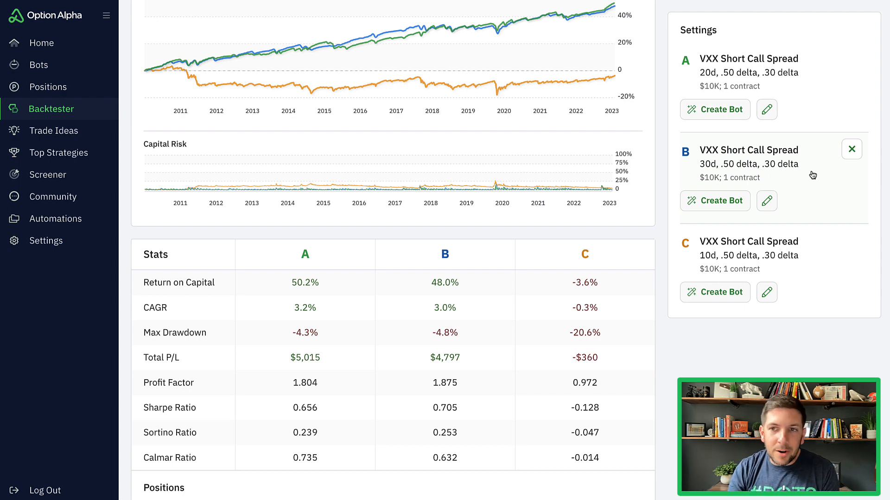
Expand backtest C's settings and circle its 10-day expiration
{"action": "left_click", "coordinate": [818, 265]}
{"action": "scroll", "coordinate": [818, 265], "scroll_direction": "down", "scroll_amount": 6}
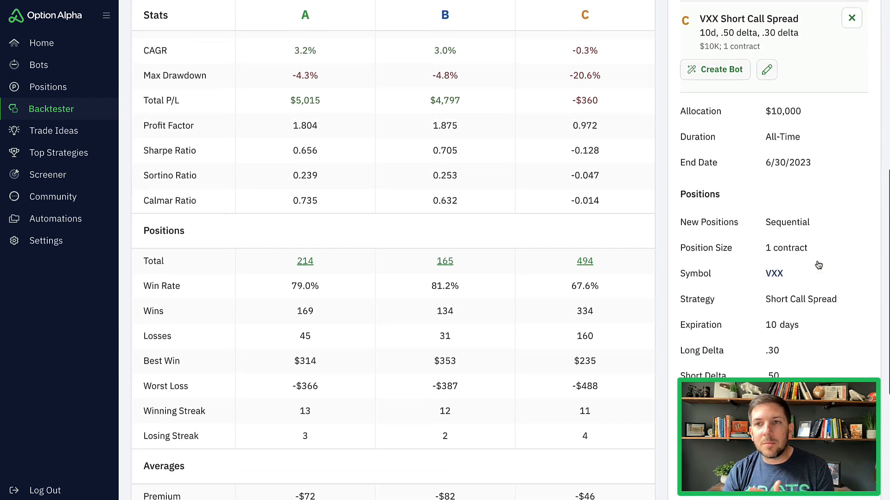
{"action": "scroll", "coordinate": [817, 263], "scroll_direction": "down", "scroll_amount": 3}
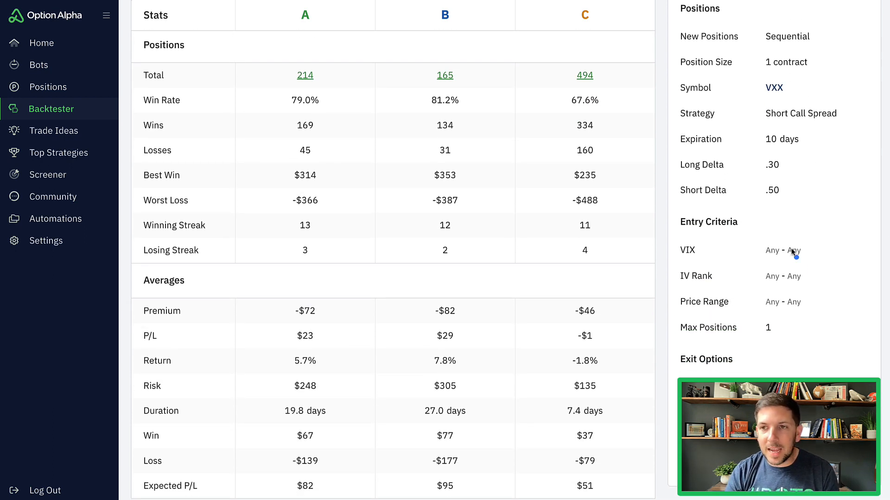
{"action": "mouse_move", "coordinate": [751, 151]}
{"action": "left_mouse_down"}
{"action": "mouse_move", "coordinate": [795, 158]}
{"action": "mouse_move", "coordinate": [745, 122]}
{"action": "mouse_move", "coordinate": [750, 151]}
{"action": "left_mouse_up"}
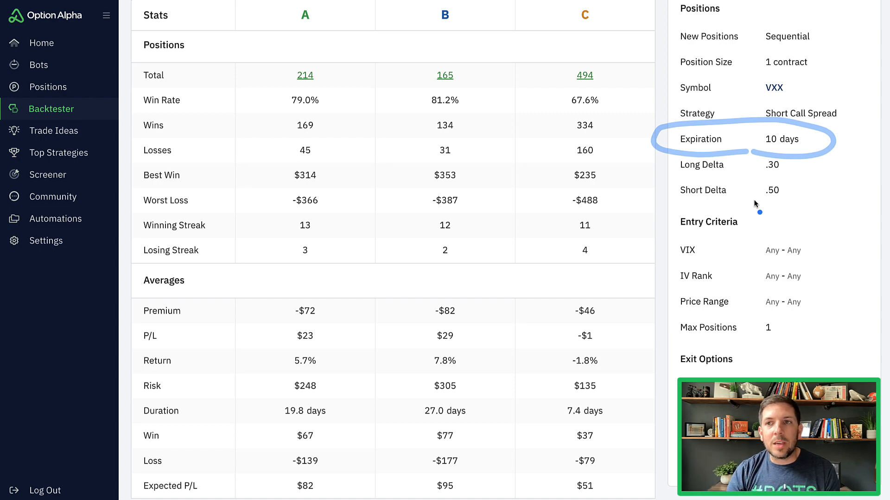
{"action": "scroll", "coordinate": [806, 278], "scroll_direction": "up", "scroll_amount": 8}
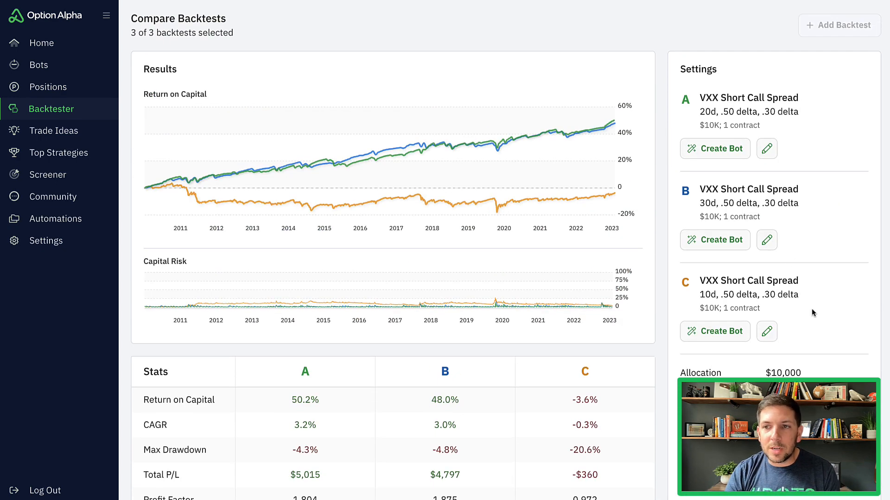
Annotate backtest C's entry and deltas, and mark its Return on Capital curve with a circle around 2011 and an arrow through 2023
{"action": "mouse_move", "coordinate": [821, 305]}
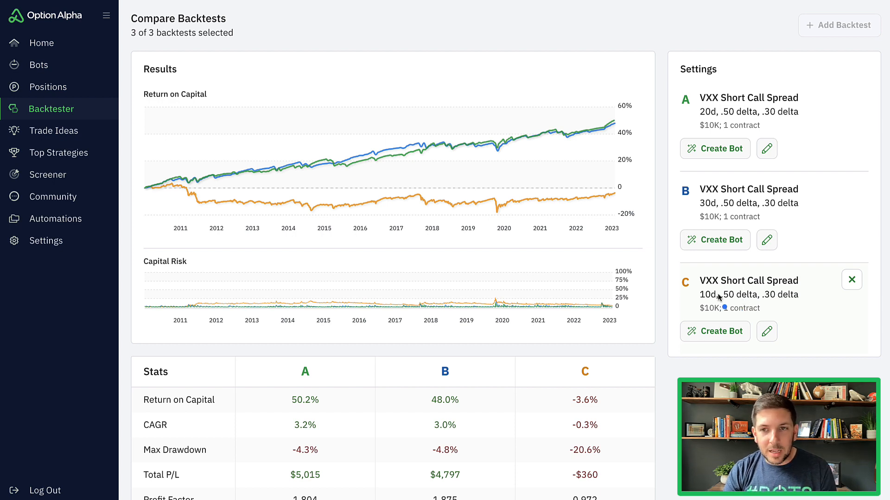
{"action": "mouse_move", "coordinate": [702, 263]}
{"action": "left_mouse_down"}
{"action": "mouse_move", "coordinate": [677, 263]}
{"action": "mouse_move", "coordinate": [672, 325]}
{"action": "mouse_move", "coordinate": [736, 352]}
{"action": "mouse_move", "coordinate": [716, 262]}
{"action": "mouse_move", "coordinate": [735, 263]}
{"action": "left_mouse_up"}
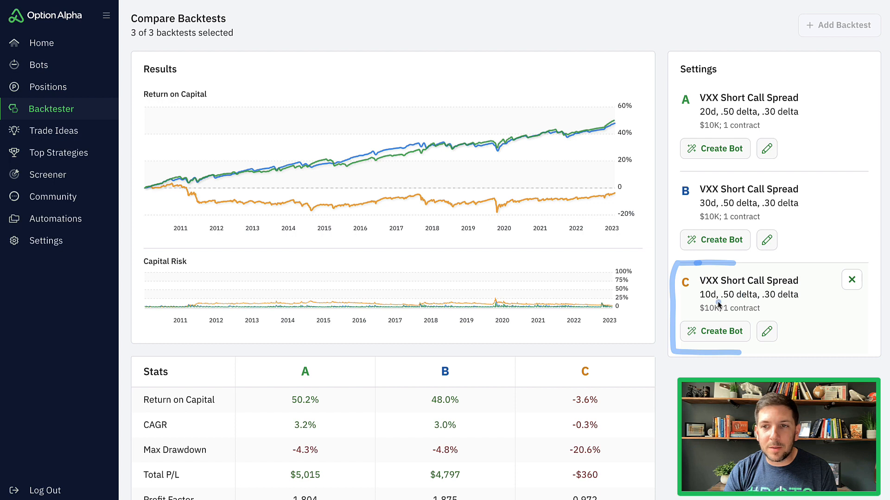
{"action": "left_click_drag", "start_coordinate": [717, 302], "coordinate": [794, 303]}
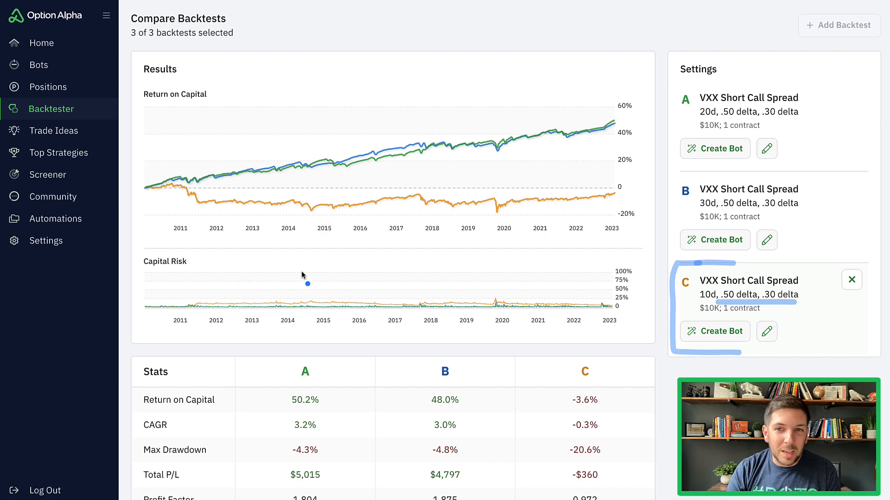
{"action": "mouse_move", "coordinate": [205, 186]}
{"action": "left_mouse_down"}
{"action": "mouse_move", "coordinate": [156, 180]}
{"action": "mouse_move", "coordinate": [213, 208]}
{"action": "mouse_move", "coordinate": [200, 178]}
{"action": "left_mouse_up"}
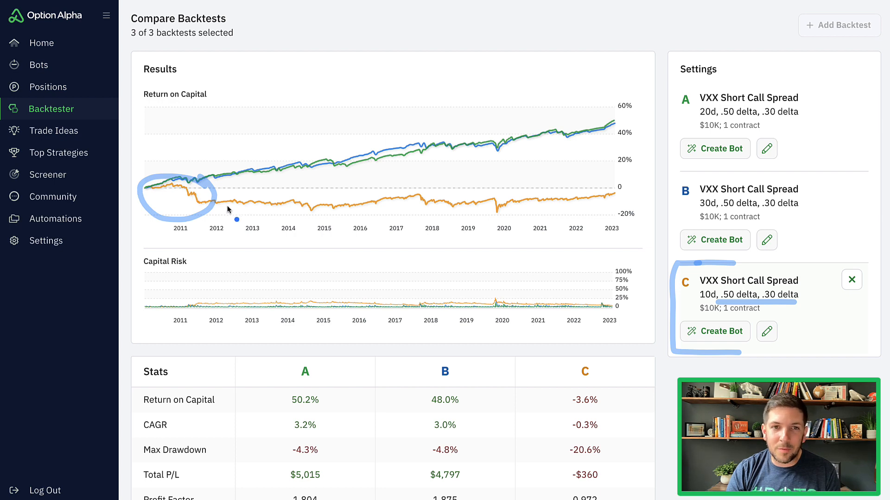
{"action": "mouse_move", "coordinate": [253, 201]}
{"action": "left_mouse_down"}
{"action": "mouse_move", "coordinate": [625, 196]}
{"action": "mouse_move", "coordinate": [617, 208]}
{"action": "left_mouse_up"}
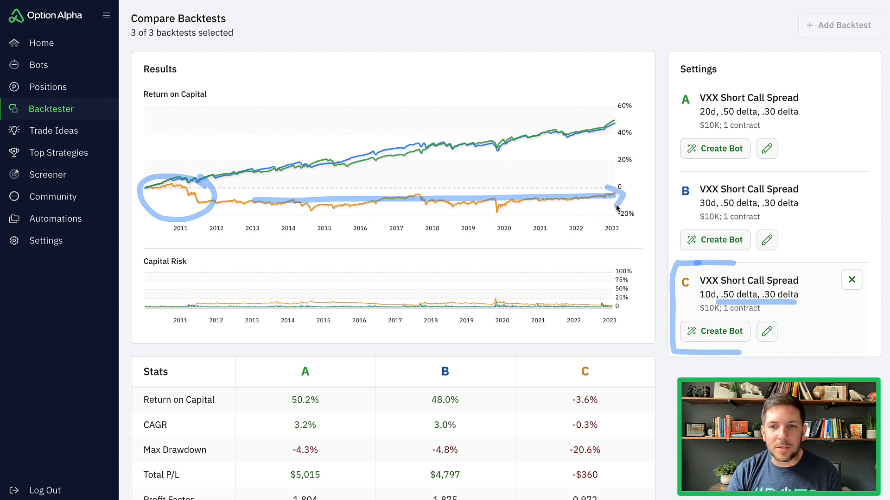
Clear the chart annotations, circle backtest C's column heading in the stats table and bracket its 10-day entry in the settings
{"action": "key", "text": "Escape"}
{"action": "scroll", "coordinate": [619, 215], "scroll_direction": "down", "scroll_amount": 6}
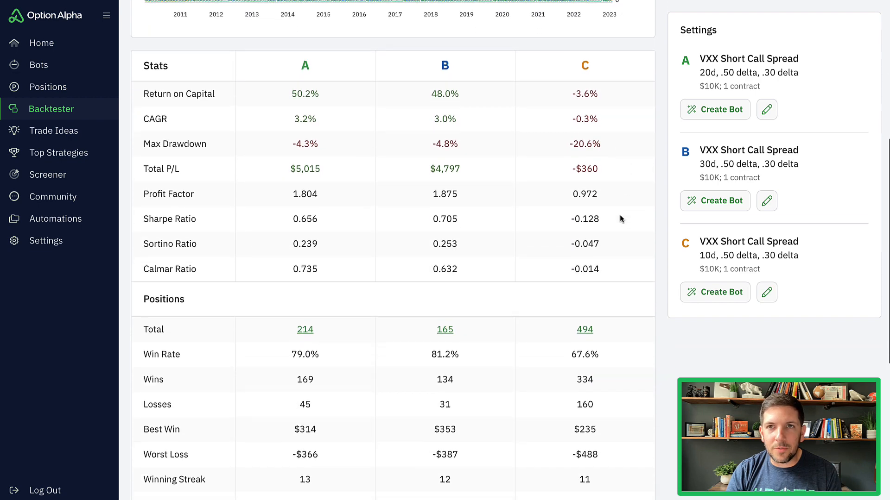
{"action": "scroll", "coordinate": [621, 219], "scroll_direction": "down", "scroll_amount": 1}
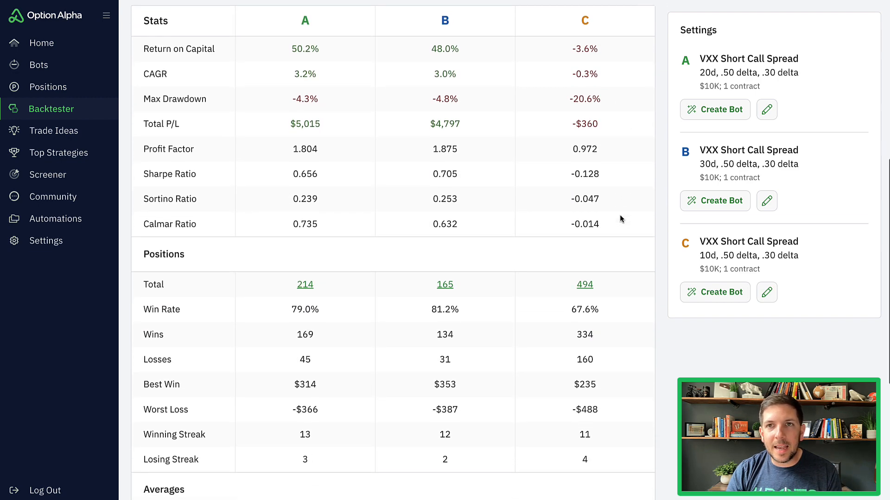
{"action": "mouse_move", "coordinate": [568, 31]}
{"action": "left_mouse_down"}
{"action": "mouse_move", "coordinate": [579, 33]}
{"action": "mouse_move", "coordinate": [558, 7]}
{"action": "mouse_move", "coordinate": [584, 36]}
{"action": "left_mouse_up"}
{"action": "mouse_move", "coordinate": [683, 228]}
{"action": "left_mouse_down"}
{"action": "mouse_move", "coordinate": [675, 276]}
{"action": "mouse_move", "coordinate": [685, 279]}
{"action": "left_mouse_up"}
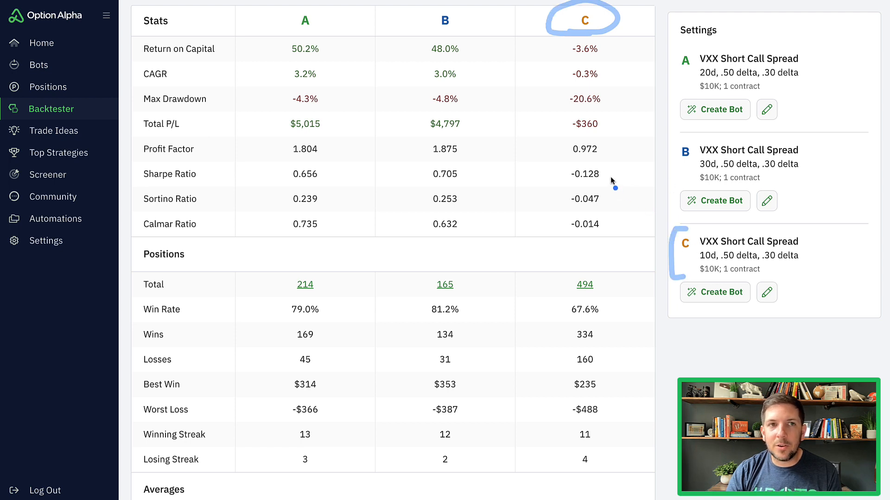
Underline backtest C's Profit Factor for emphasis and clear the annotations
{"action": "left_click_drag", "start_coordinate": [566, 160], "coordinate": [620, 161]}
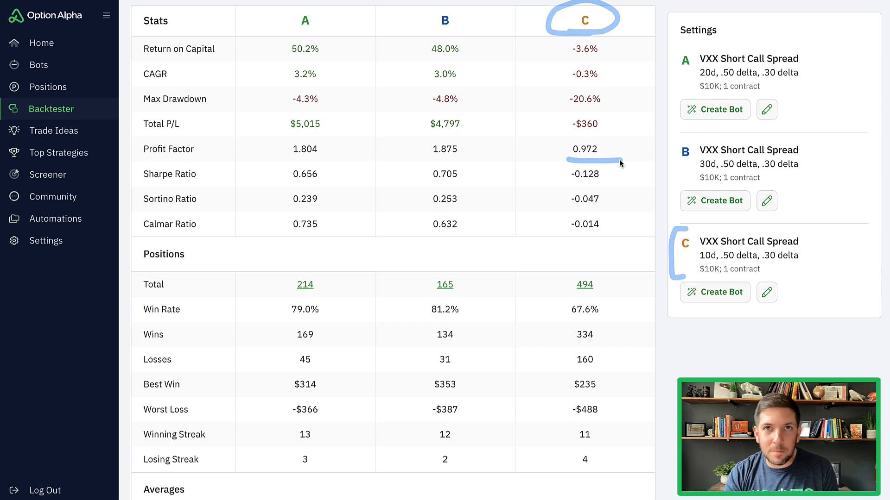
{"action": "left_click", "coordinate": [607, 167]}
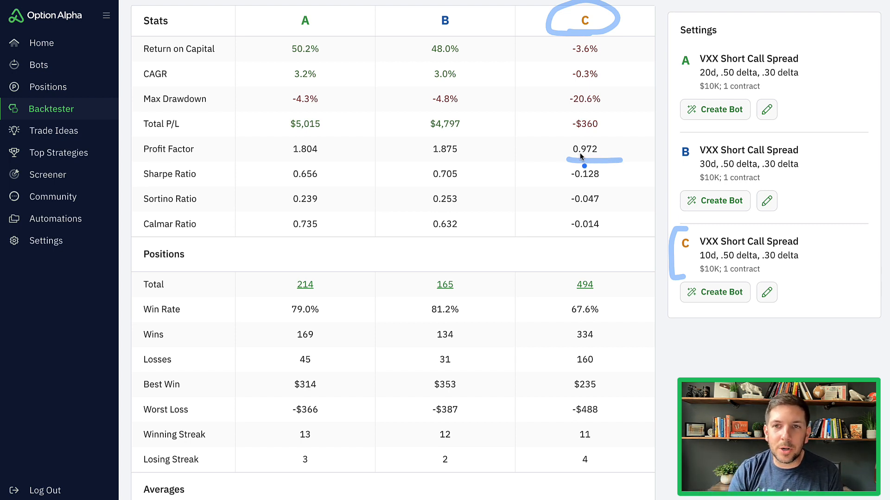
{"action": "left_click_drag", "start_coordinate": [577, 154], "coordinate": [602, 157]}
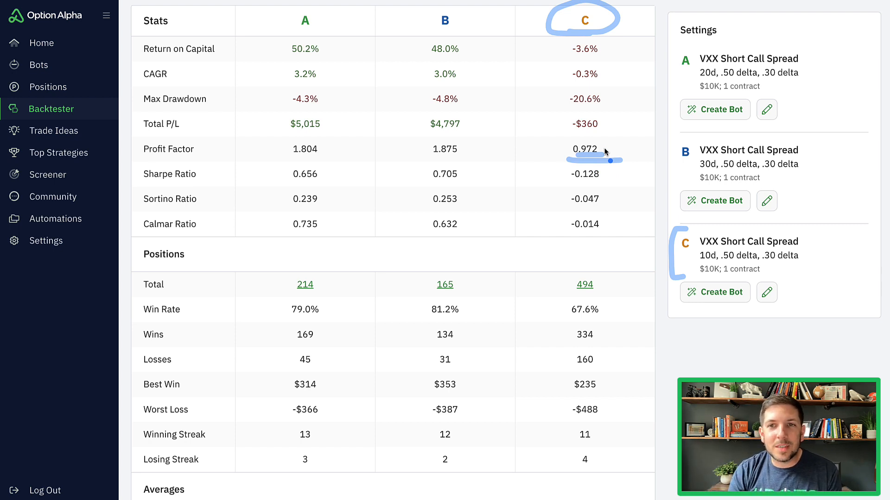
{"action": "key", "text": "Escape"}
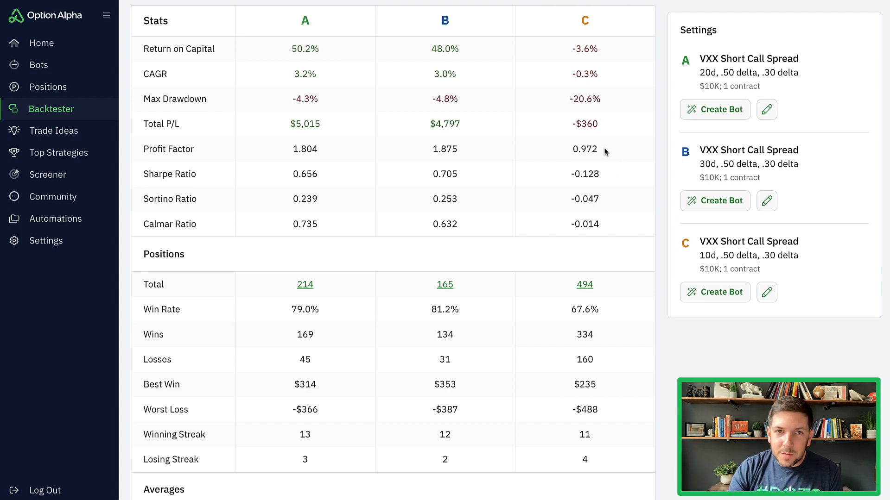
Circle backtest C's win rate and total positions, and draw arrows from its total to those of backtests B and A
{"action": "scroll", "coordinate": [605, 152], "scroll_direction": "down", "scroll_amount": 1}
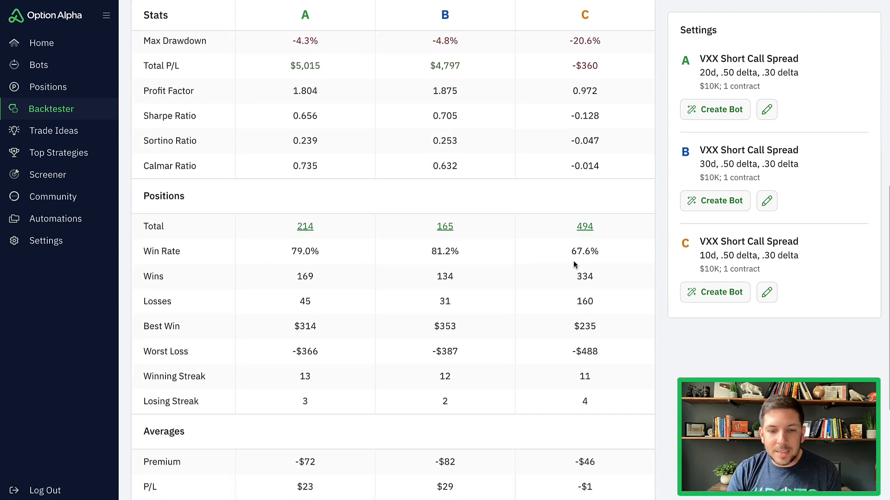
{"action": "mouse_move", "coordinate": [569, 265]}
{"action": "left_mouse_down"}
{"action": "mouse_move", "coordinate": [596, 251]}
{"action": "mouse_move", "coordinate": [580, 269]}
{"action": "mouse_move", "coordinate": [581, 257]}
{"action": "left_mouse_up"}
{"action": "mouse_move", "coordinate": [593, 223]}
{"action": "left_mouse_down"}
{"action": "mouse_move", "coordinate": [573, 244]}
{"action": "mouse_move", "coordinate": [581, 207]}
{"action": "mouse_move", "coordinate": [559, 189]}
{"action": "mouse_move", "coordinate": [453, 214]}
{"action": "mouse_move", "coordinate": [475, 212]}
{"action": "left_mouse_up"}
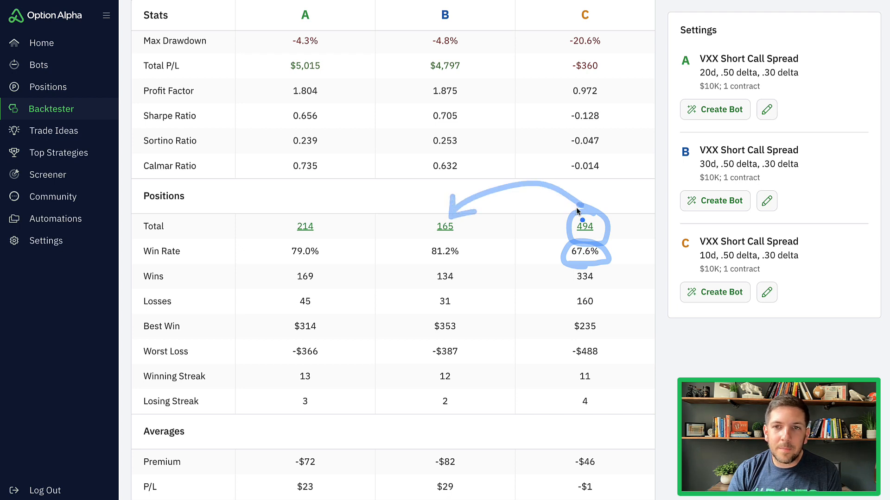
{"action": "mouse_move", "coordinate": [579, 207]}
{"action": "left_mouse_down"}
{"action": "mouse_move", "coordinate": [546, 179]}
{"action": "mouse_move", "coordinate": [319, 214]}
{"action": "mouse_move", "coordinate": [360, 216]}
{"action": "left_mouse_up"}
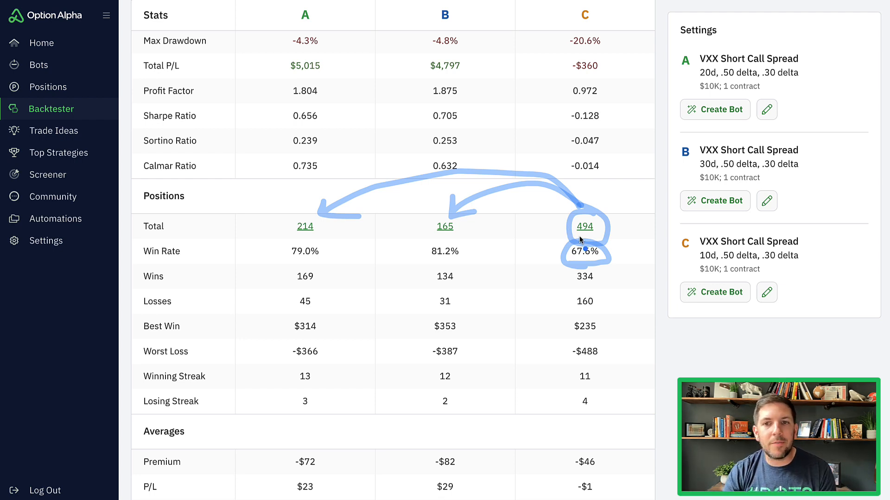
Compare the position statistics and averages of all three backtests, and return to the results charts
{"action": "scroll", "coordinate": [572, 270], "scroll_direction": "down", "scroll_amount": 2}
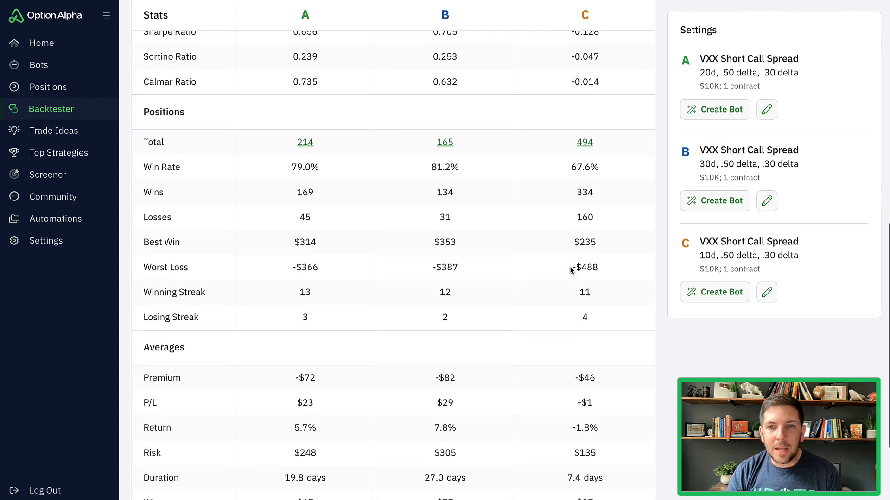
{"action": "scroll", "coordinate": [572, 270], "scroll_direction": "down", "scroll_amount": 1}
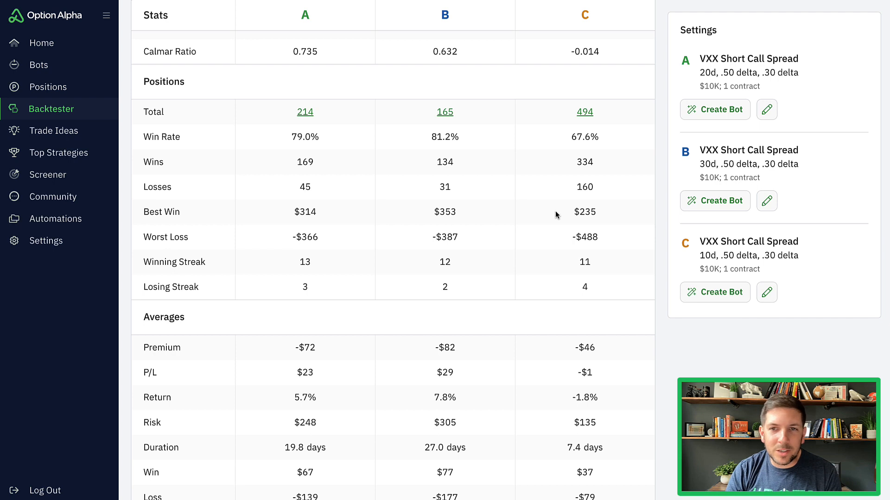
{"action": "scroll", "coordinate": [556, 214], "scroll_direction": "down", "scroll_amount": 2}
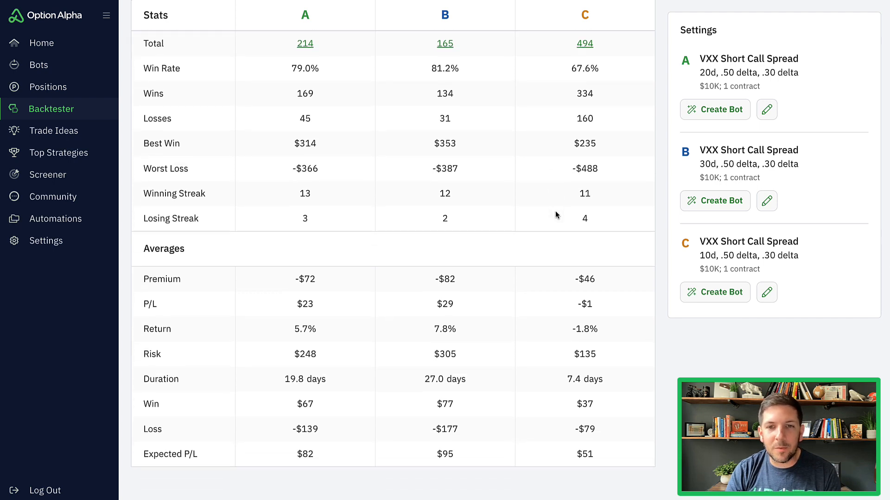
{"action": "scroll", "coordinate": [556, 214], "scroll_direction": "down", "scroll_amount": 1}
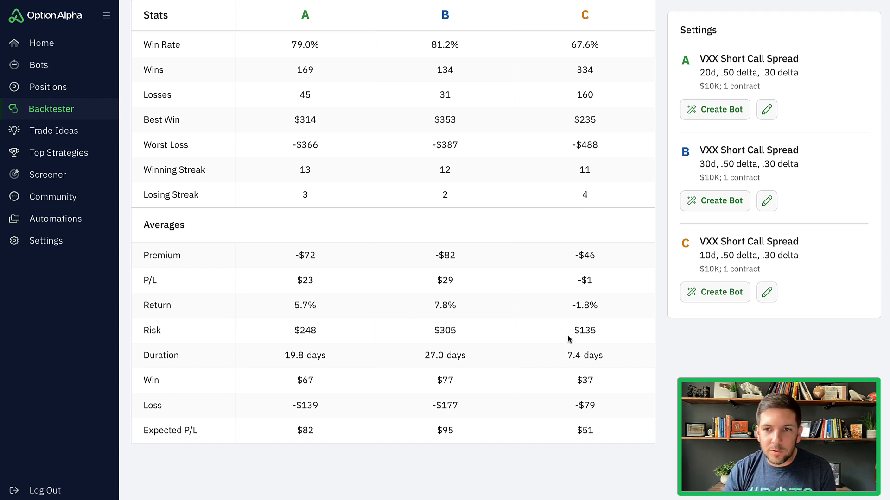
{"action": "scroll", "coordinate": [568, 340], "scroll_direction": "up", "scroll_amount": 8}
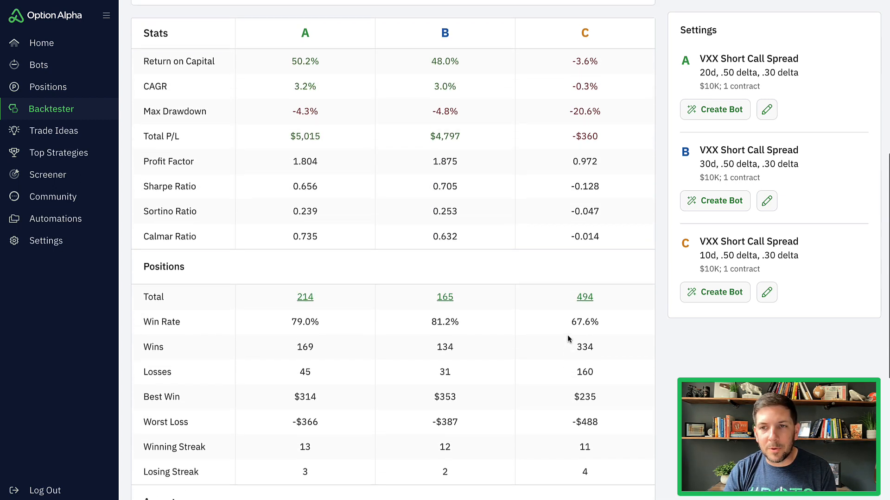
{"action": "scroll", "coordinate": [567, 334], "scroll_direction": "up", "scroll_amount": 5}
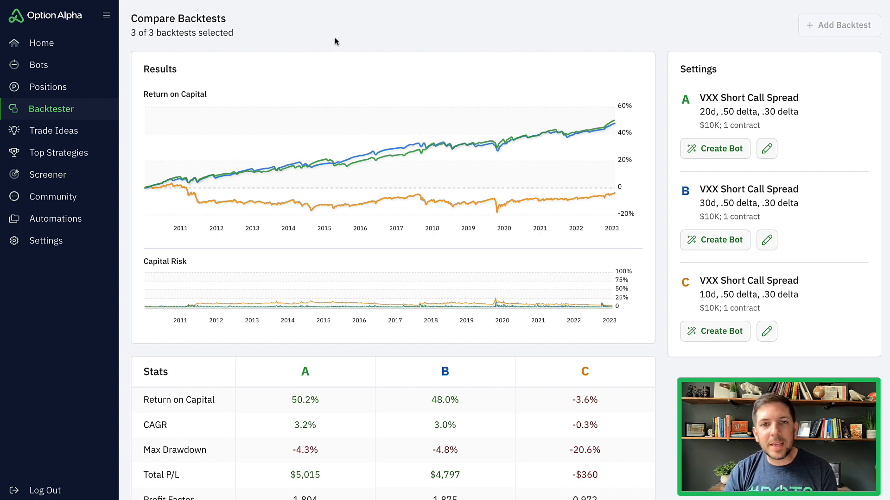
Look over the main stats again and circle backtest A and B's curves on the Return on Capital chart
{"action": "scroll", "coordinate": [443, 149], "scroll_direction": "down", "scroll_amount": 3}
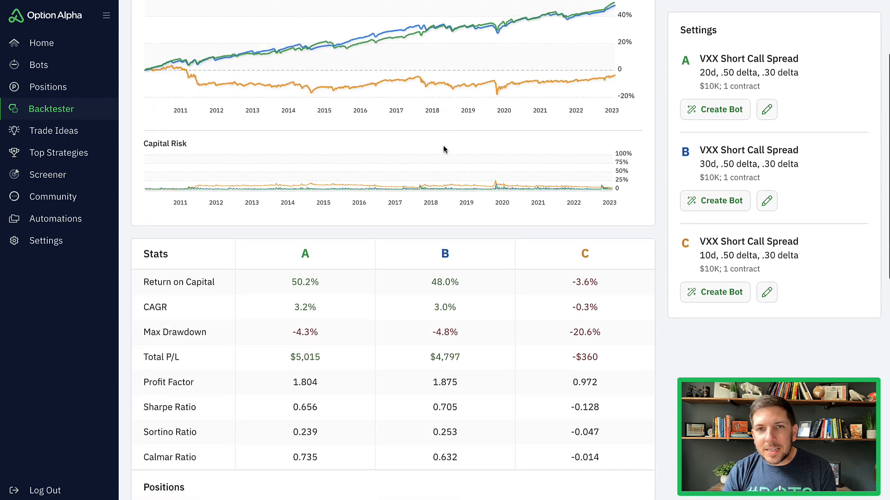
{"action": "scroll", "coordinate": [443, 149], "scroll_direction": "down", "scroll_amount": 1}
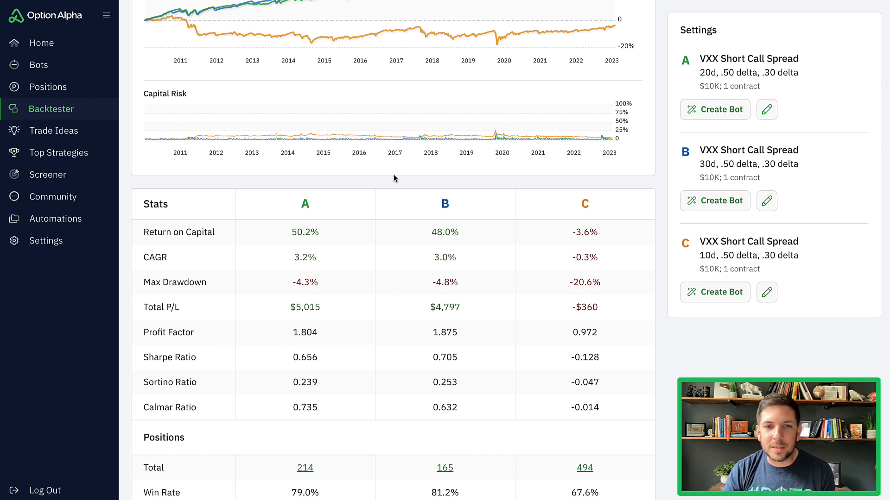
{"action": "scroll", "coordinate": [393, 178], "scroll_direction": "up", "scroll_amount": 4}
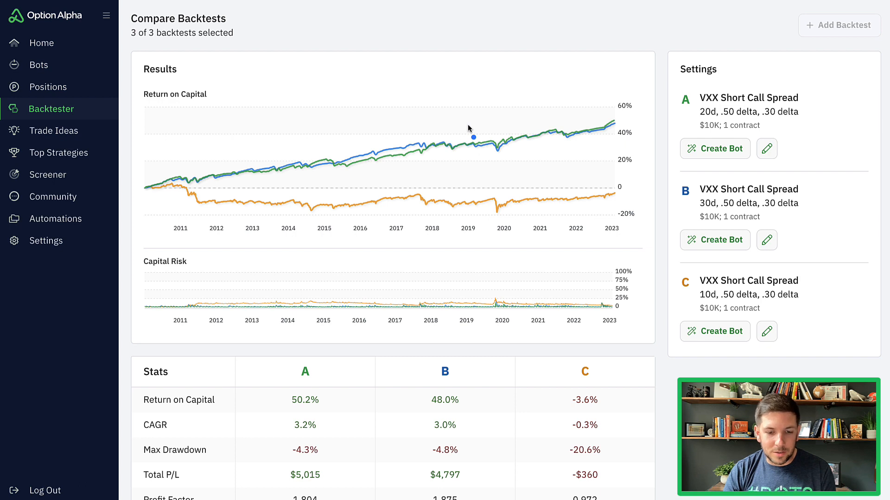
{"action": "mouse_move", "coordinate": [457, 131]}
{"action": "left_mouse_down"}
{"action": "mouse_move", "coordinate": [143, 187]}
{"action": "mouse_move", "coordinate": [578, 148]}
{"action": "mouse_move", "coordinate": [418, 124]}
{"action": "left_mouse_up"}
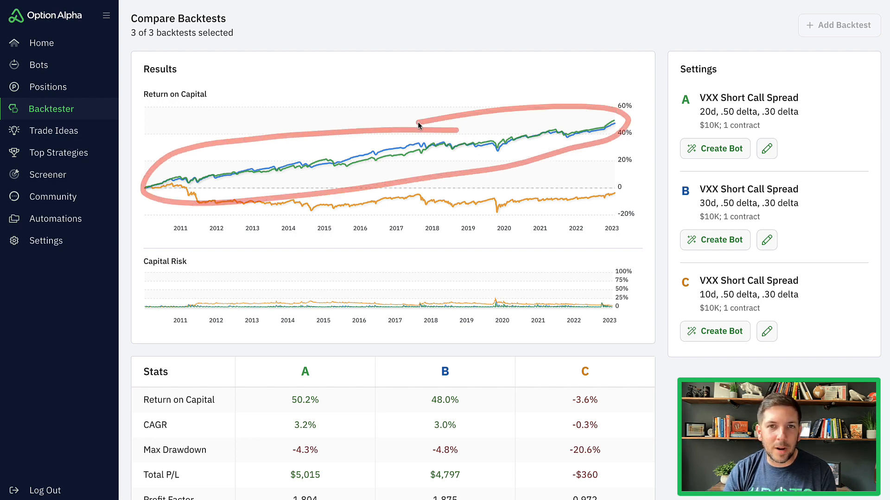
Underline backtest B's 30-day expiration, circle its total positions, win rate, Profit Factor and Sharpe Ratio, and examine the averages
{"action": "scroll", "coordinate": [448, 126], "scroll_direction": "down", "scroll_amount": 5}
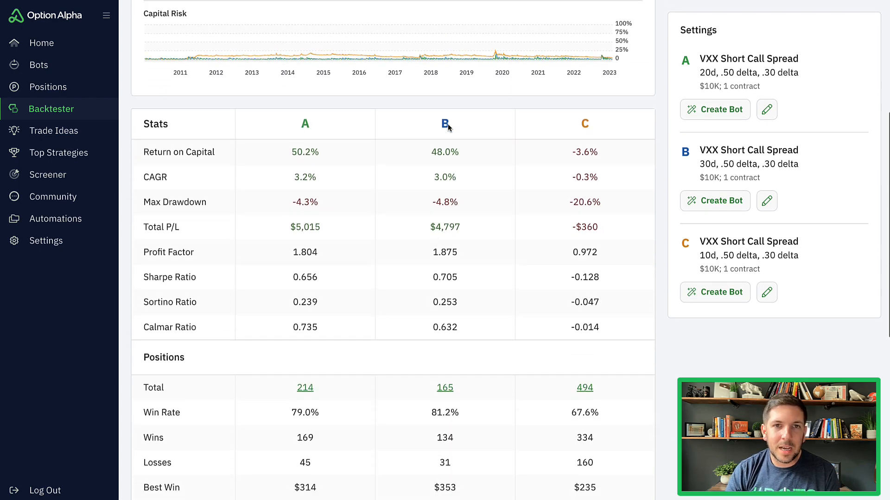
{"action": "scroll", "coordinate": [448, 126], "scroll_direction": "down", "scroll_amount": 2}
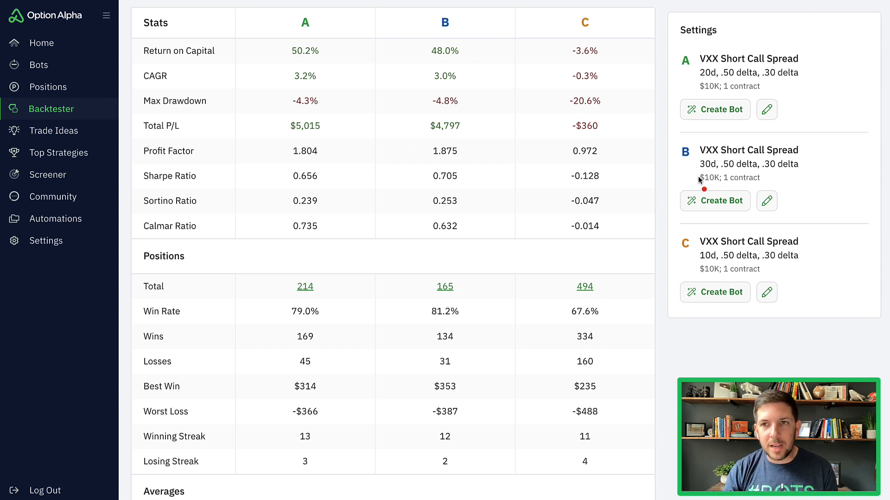
{"action": "left_click_drag", "start_coordinate": [687, 173], "coordinate": [717, 172]}
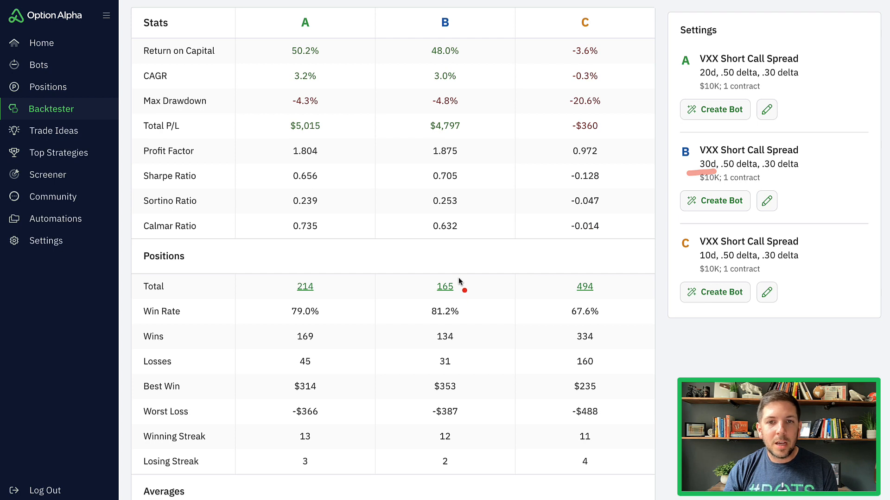
{"action": "mouse_move", "coordinate": [460, 281]}
{"action": "left_mouse_down"}
{"action": "mouse_move", "coordinate": [440, 309]}
{"action": "mouse_move", "coordinate": [470, 280]}
{"action": "mouse_move", "coordinate": [459, 312]}
{"action": "mouse_move", "coordinate": [418, 308]}
{"action": "mouse_move", "coordinate": [449, 305]}
{"action": "left_mouse_up"}
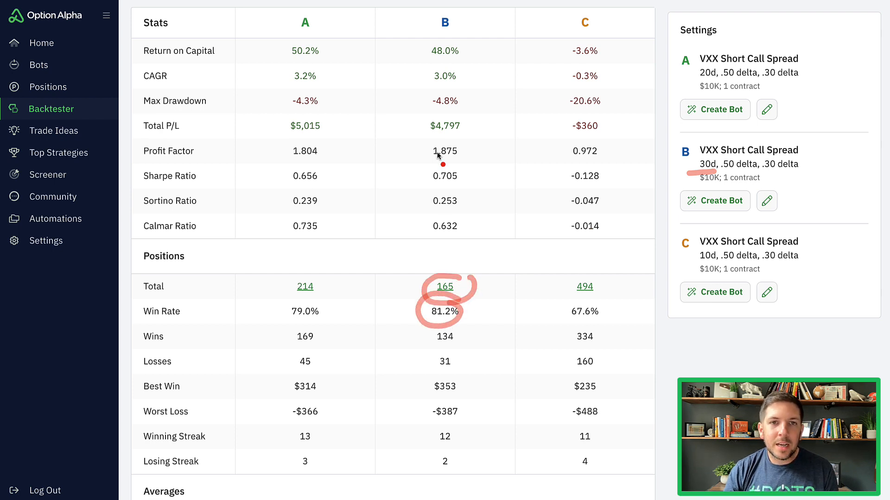
{"action": "mouse_move", "coordinate": [461, 137]}
{"action": "left_mouse_down"}
{"action": "mouse_move", "coordinate": [459, 167]}
{"action": "mouse_move", "coordinate": [436, 166]}
{"action": "mouse_move", "coordinate": [466, 178]}
{"action": "mouse_move", "coordinate": [442, 162]}
{"action": "left_mouse_up"}
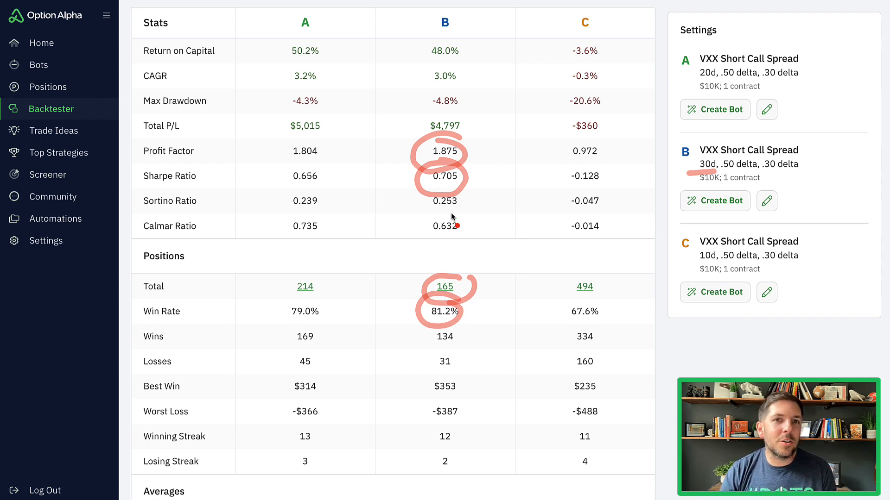
{"action": "scroll", "coordinate": [452, 216], "scroll_direction": "down", "scroll_amount": 6}
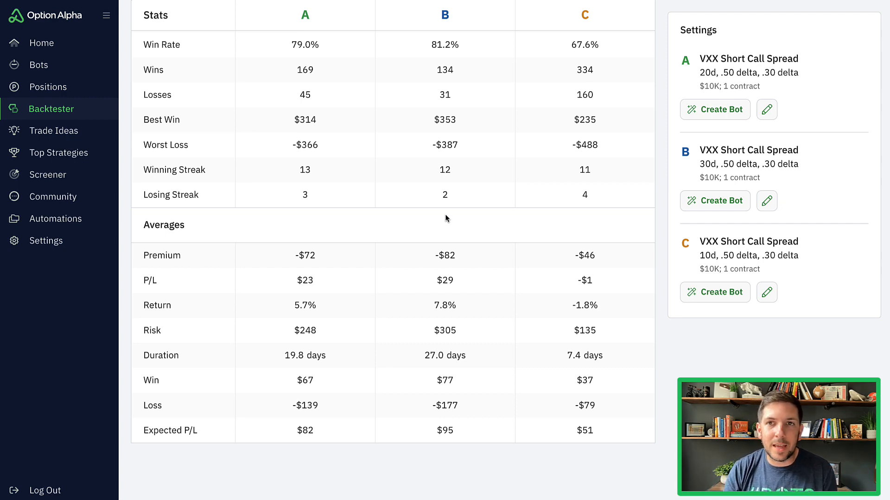
Examine the 30-day VXX Short Call Spread backtest's charts, stats and settings, and its variant with Symbol RSI (14) above 25 and below 50
{"action": "scroll", "coordinate": [446, 219], "scroll_direction": "up", "scroll_amount": 8}
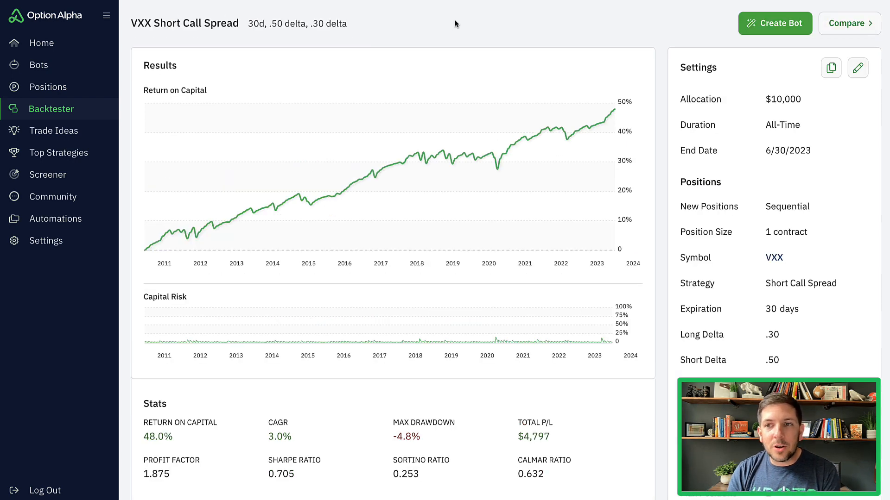
{"action": "scroll", "coordinate": [456, 23], "scroll_direction": "down", "scroll_amount": 1}
{"action": "scroll", "coordinate": [455, 23], "scroll_direction": "up", "scroll_amount": 1}
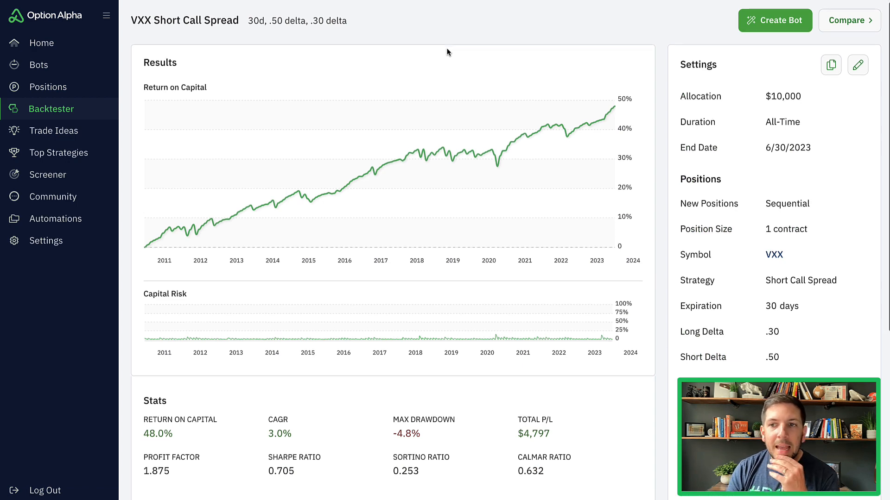
{"action": "scroll", "coordinate": [447, 52], "scroll_direction": "down", "scroll_amount": 6}
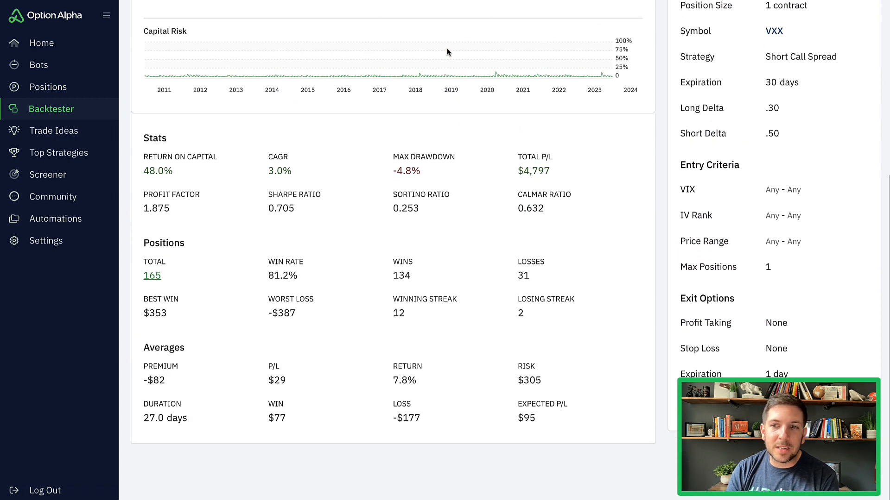
{"action": "scroll", "coordinate": [461, 134], "scroll_direction": "up", "scroll_amount": 1}
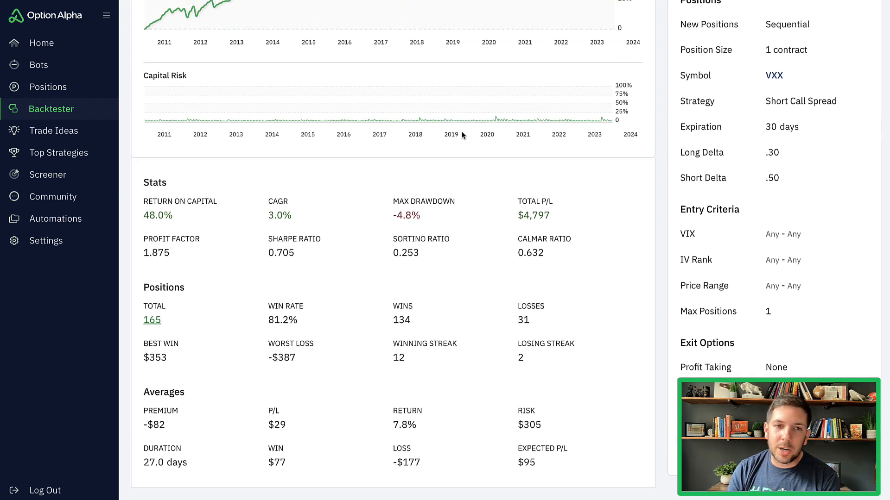
{"action": "scroll", "coordinate": [461, 135], "scroll_direction": "up", "scroll_amount": 5}
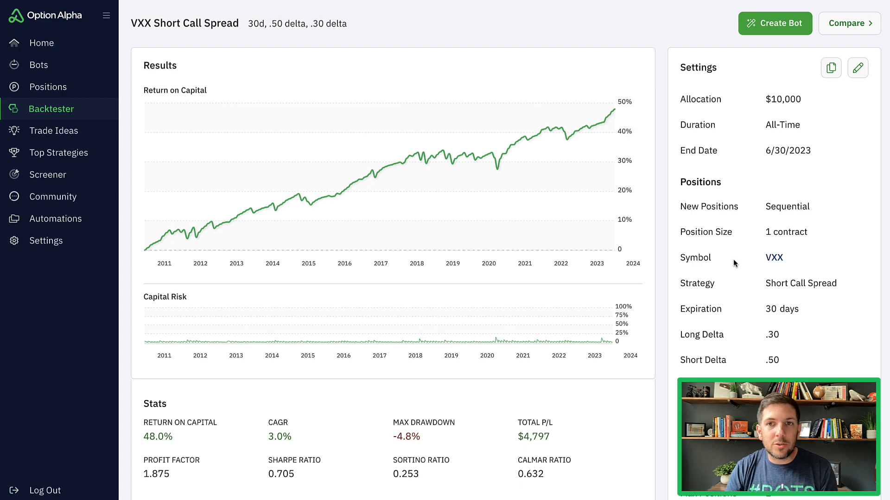
{"action": "scroll", "coordinate": [669, 214], "scroll_direction": "down", "scroll_amount": 1}
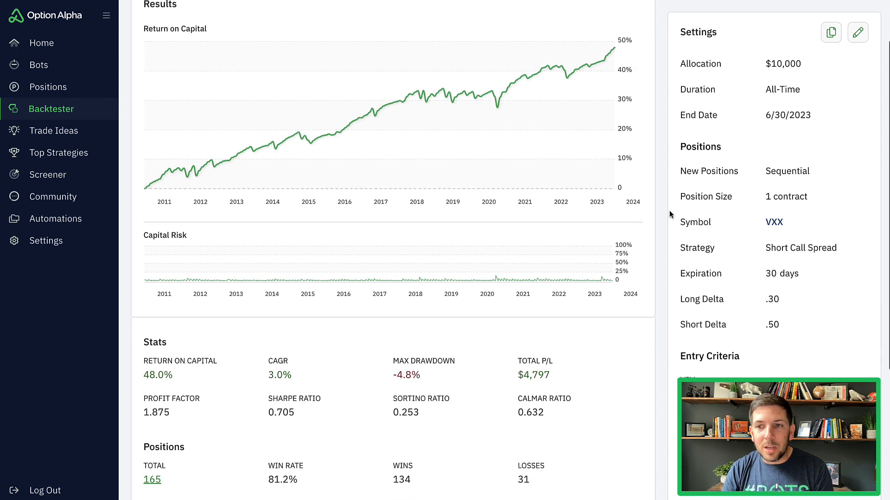
{"action": "scroll", "coordinate": [669, 214], "scroll_direction": "down", "scroll_amount": 3}
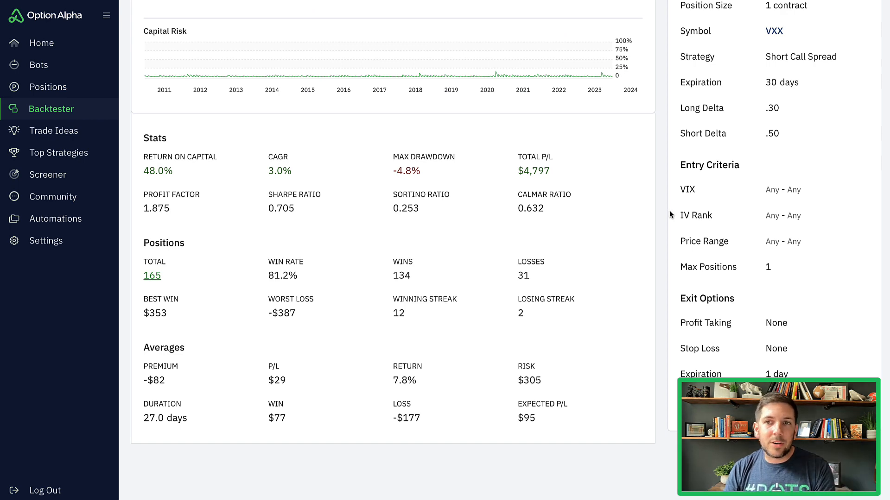
{"action": "scroll", "coordinate": [669, 215], "scroll_direction": "up", "scroll_amount": 4}
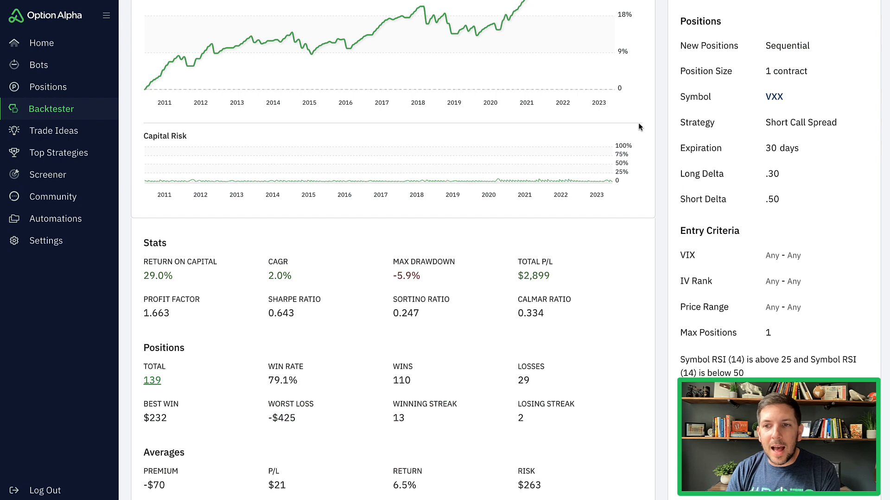
{"action": "scroll", "coordinate": [662, 148], "scroll_direction": "up", "scroll_amount": 3}
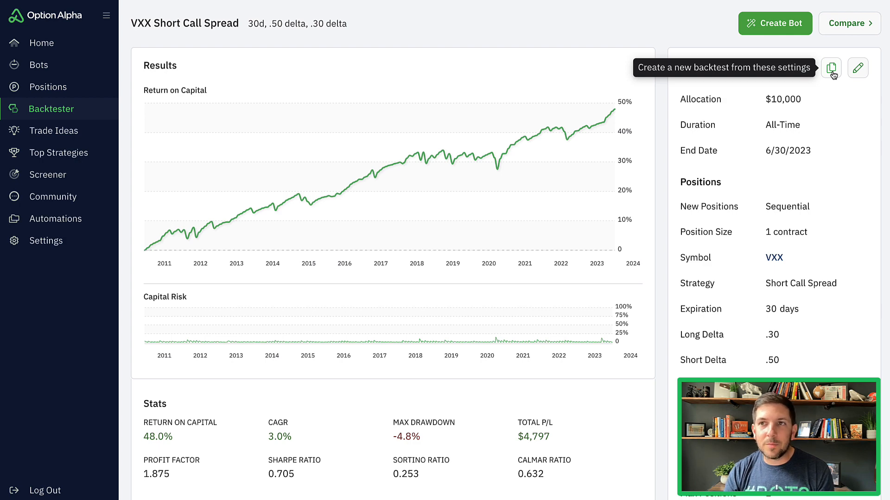
Open a new backtest form based on the 30-day backtest's settings, and close it without creating one
{"action": "left_click", "coordinate": [832, 73]}
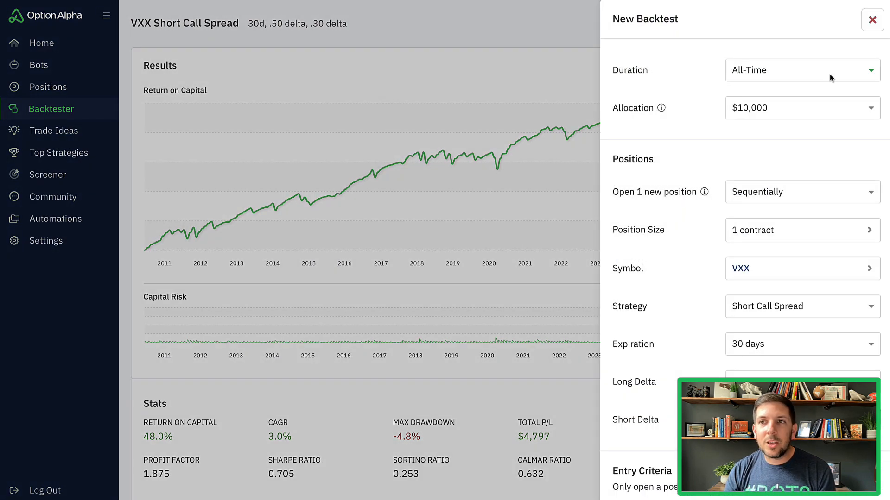
{"action": "left_click", "coordinate": [872, 20]}
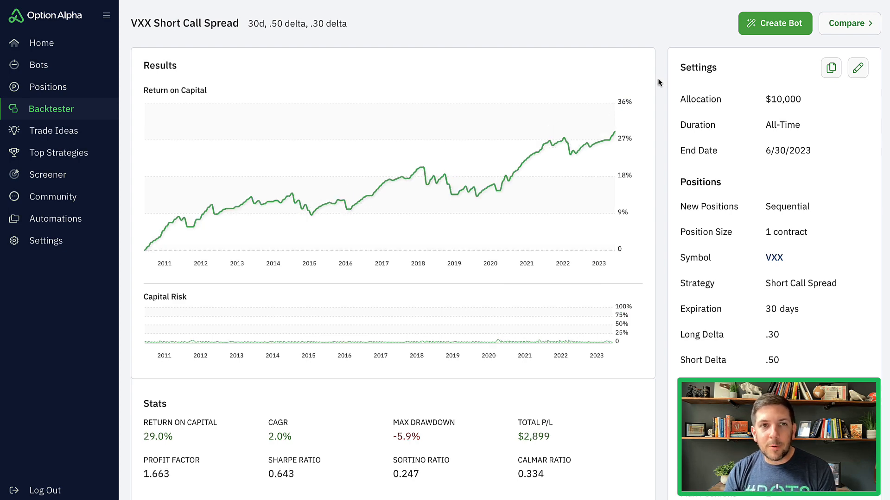
Examine the 30-day variant's stats and settings, circling the Symbol RSI (14) entry criteria and underlining 25 and 50
{"action": "scroll", "coordinate": [660, 82], "scroll_direction": "down", "scroll_amount": 5}
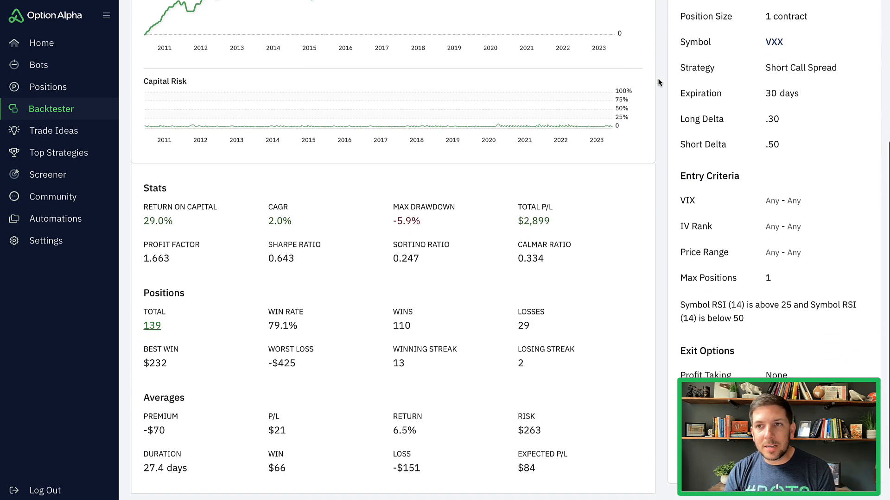
{"action": "scroll", "coordinate": [659, 83], "scroll_direction": "down", "scroll_amount": 1}
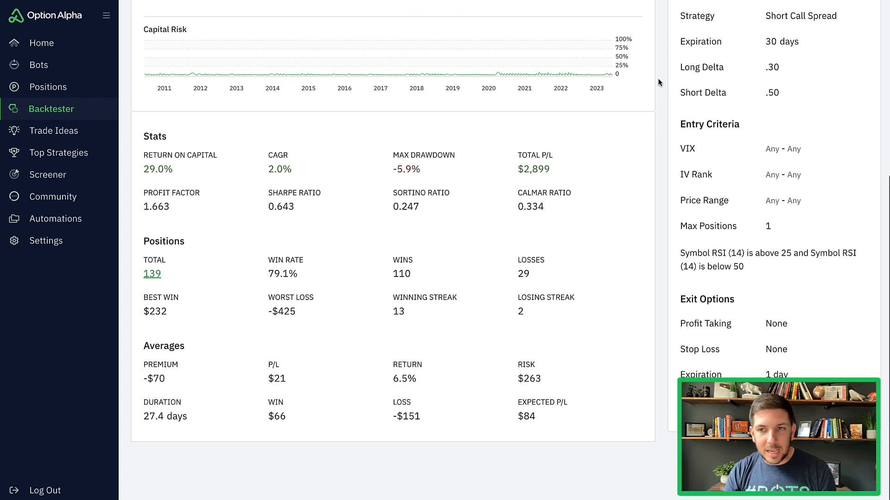
{"action": "mouse_move", "coordinate": [741, 238]}
{"action": "left_mouse_down"}
{"action": "mouse_move", "coordinate": [676, 236]}
{"action": "mouse_move", "coordinate": [668, 281]}
{"action": "mouse_move", "coordinate": [811, 288]}
{"action": "mouse_move", "coordinate": [866, 259]}
{"action": "mouse_move", "coordinate": [751, 236]}
{"action": "left_mouse_up"}
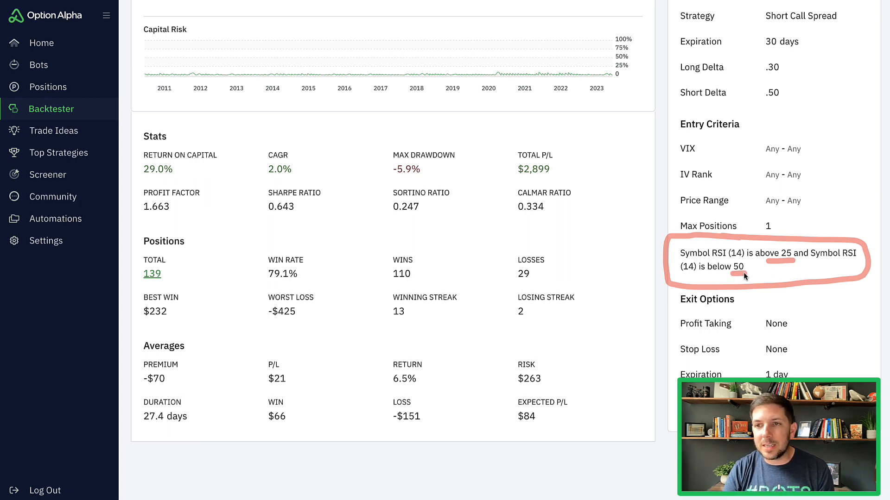
{"action": "left_click", "coordinate": [749, 286]}
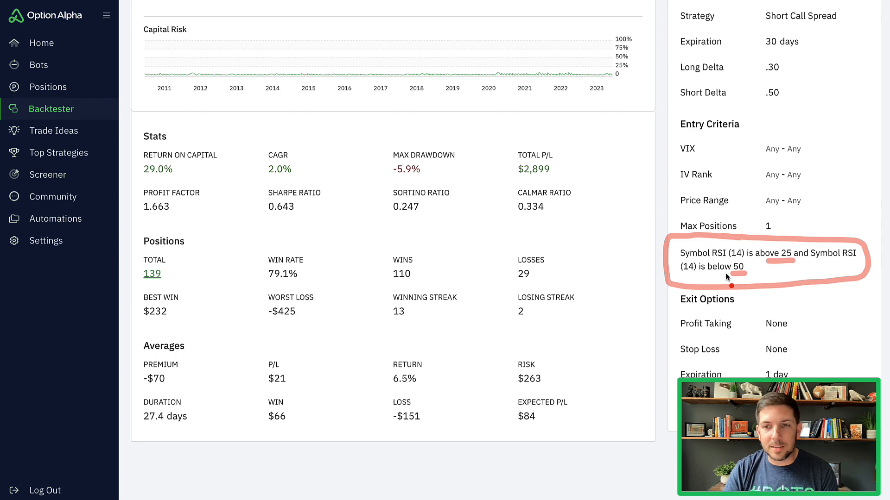
{"action": "scroll", "coordinate": [654, 269], "scroll_direction": "up", "scroll_amount": 5}
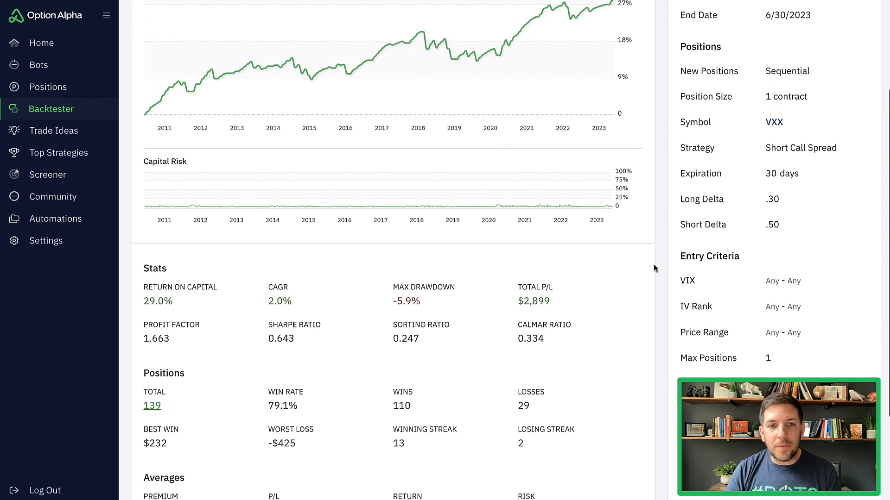
{"action": "scroll", "coordinate": [654, 268], "scroll_direction": "up", "scroll_amount": 1}
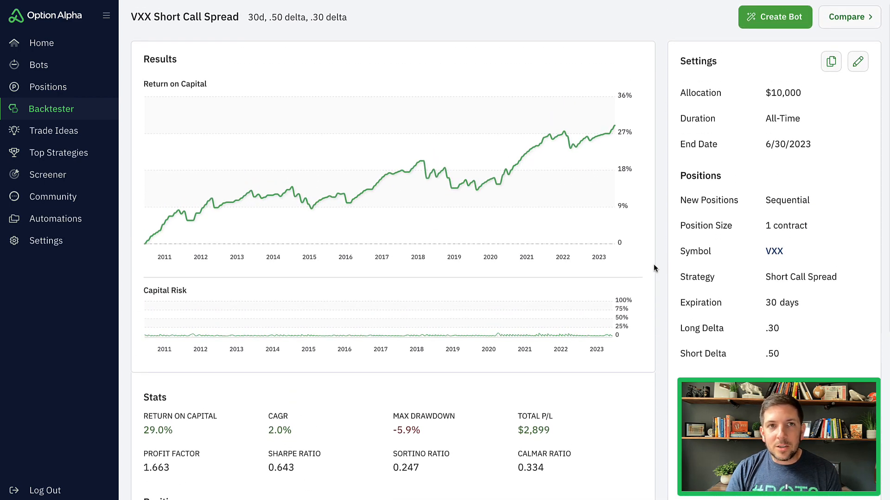
Circle the Profit Factor and total positions of the backtest with RSI above 25 and below 50
{"action": "scroll", "coordinate": [653, 268], "scroll_direction": "down", "scroll_amount": 4}
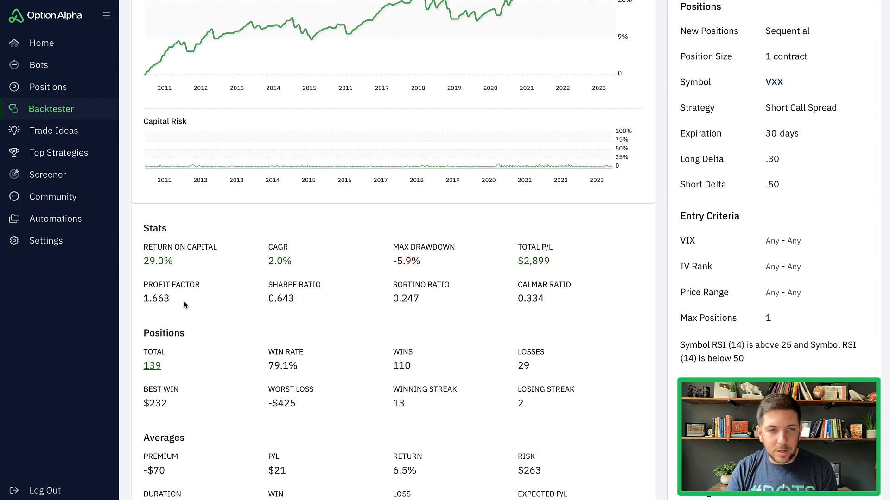
{"action": "mouse_move", "coordinate": [184, 306]}
{"action": "left_mouse_down"}
{"action": "mouse_move", "coordinate": [143, 307]}
{"action": "mouse_move", "coordinate": [194, 288]}
{"action": "mouse_move", "coordinate": [170, 313]}
{"action": "left_mouse_up"}
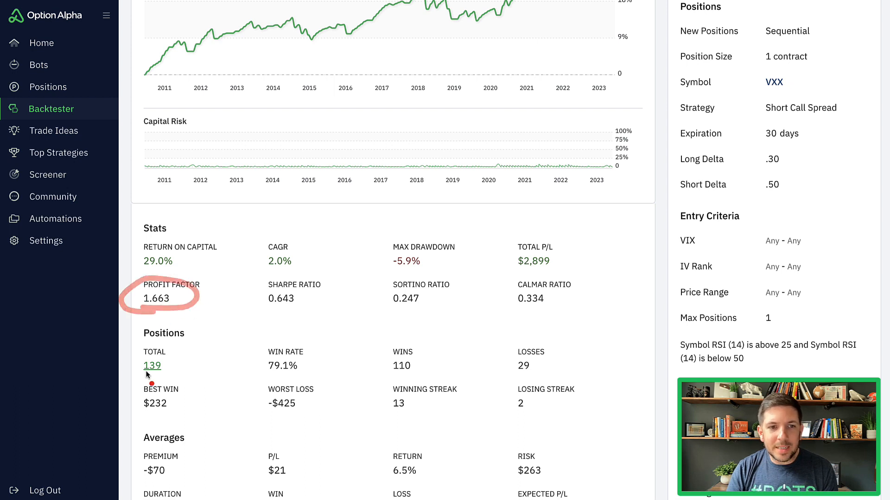
{"action": "mouse_move", "coordinate": [166, 349]}
{"action": "left_mouse_down"}
{"action": "mouse_move", "coordinate": [179, 378]}
{"action": "mouse_move", "coordinate": [182, 354]}
{"action": "left_mouse_up"}
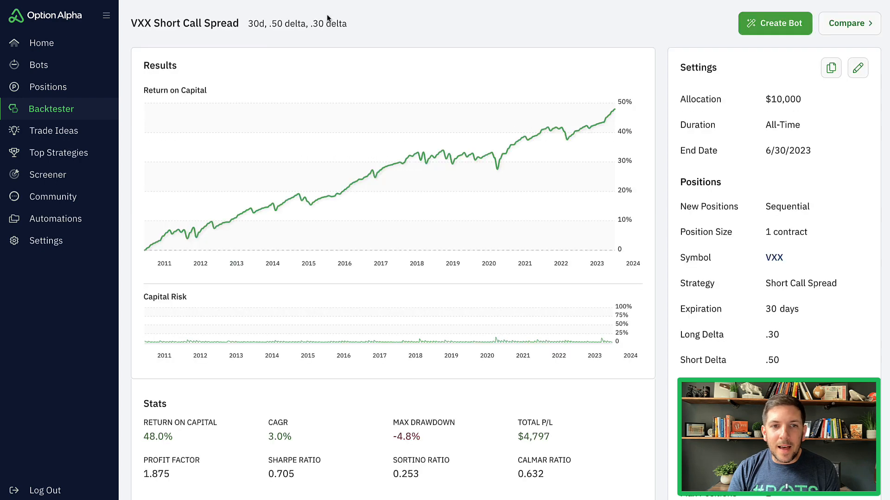
Return to the RSI 25 to 50 variant, circle its win rate and Profit Factor, and review its results charts
{"action": "scroll", "coordinate": [284, 229], "scroll_direction": "down", "scroll_amount": 5}
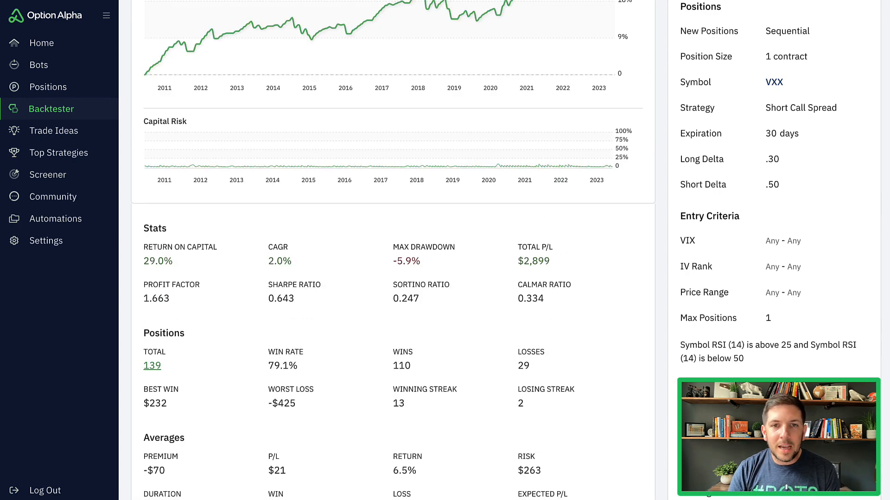
{"action": "scroll", "coordinate": [241, 248], "scroll_direction": "down", "scroll_amount": 1}
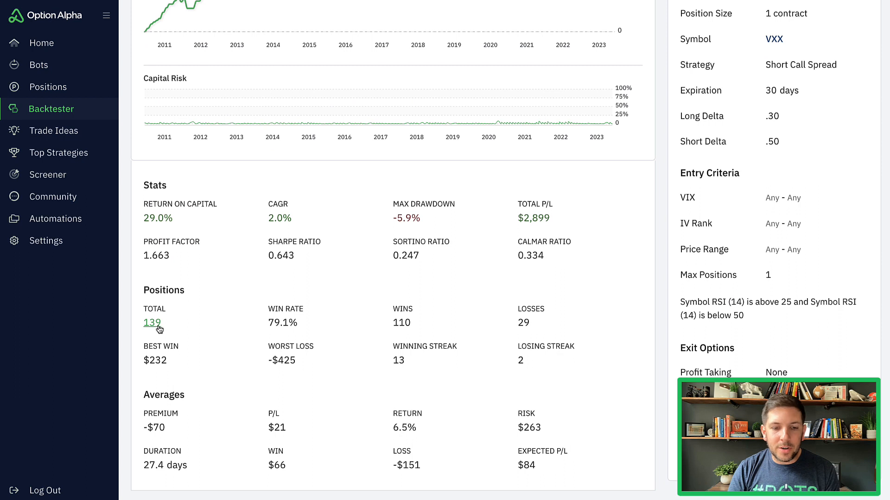
{"action": "mouse_move", "coordinate": [267, 338]}
{"action": "left_mouse_down"}
{"action": "mouse_move", "coordinate": [336, 319]}
{"action": "mouse_move", "coordinate": [265, 333]}
{"action": "left_mouse_up"}
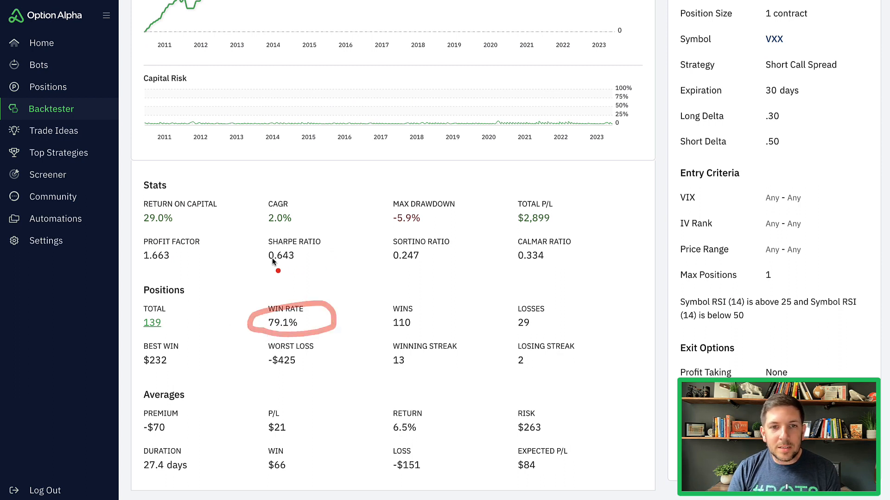
{"action": "left_click_drag", "start_coordinate": [140, 264], "coordinate": [162, 266]}
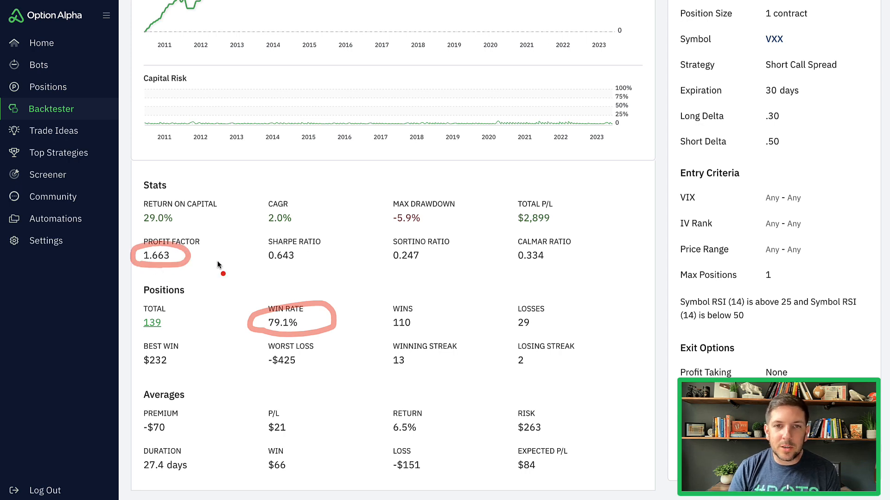
{"action": "scroll", "coordinate": [254, 261], "scroll_direction": "up", "scroll_amount": 3}
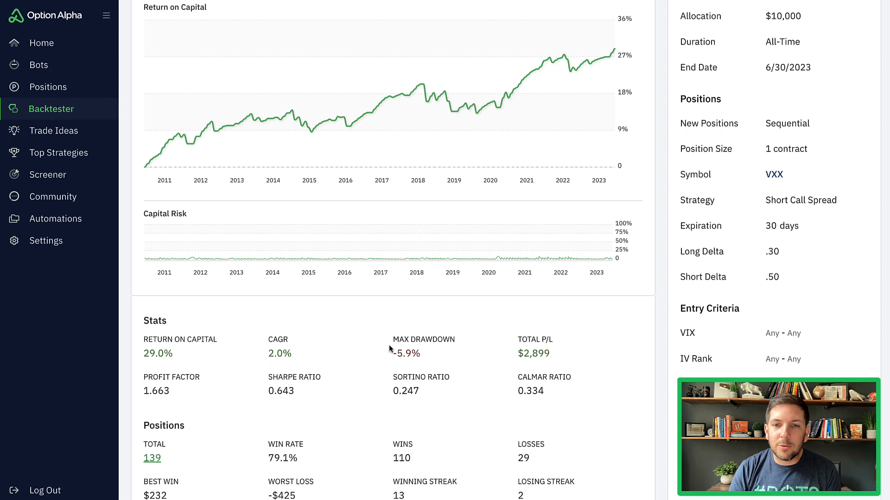
{"action": "scroll", "coordinate": [390, 350], "scroll_direction": "up", "scroll_amount": 3}
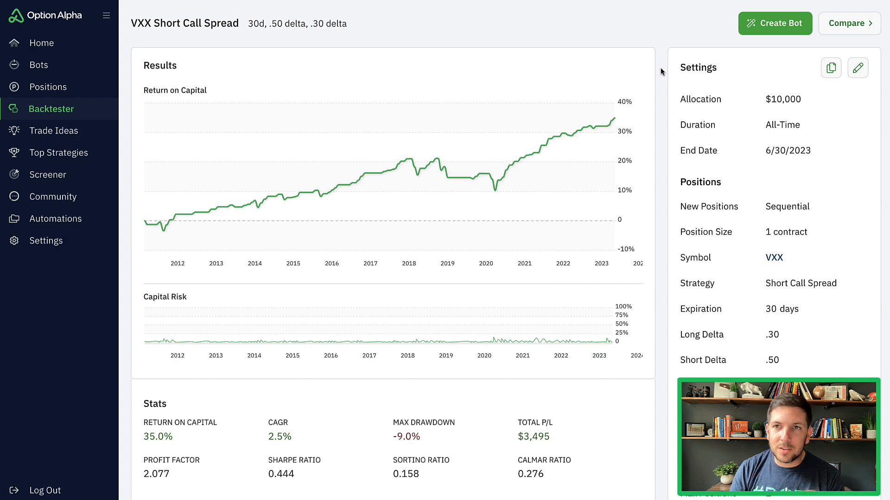
Circle the Symbol RSI (14) above 50 entry criterion and the total positions in that variant's backtest
{"action": "scroll", "coordinate": [661, 71], "scroll_direction": "down", "scroll_amount": 5}
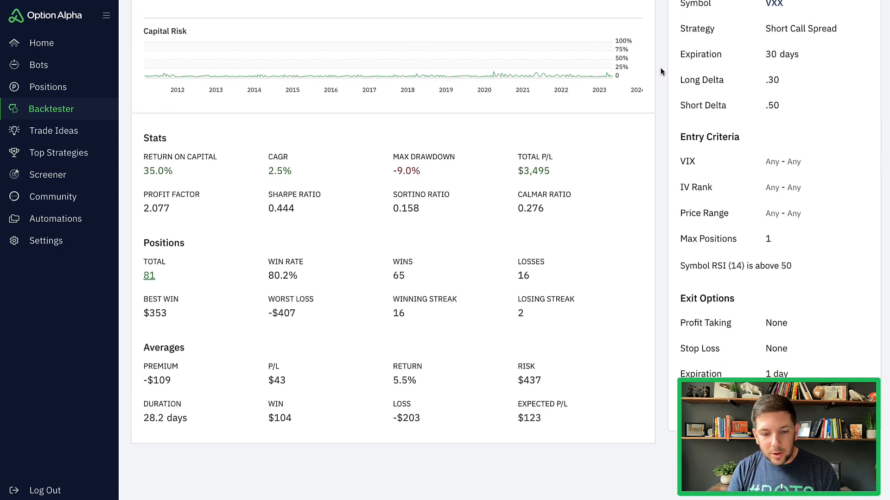
{"action": "left_click_drag", "start_coordinate": [678, 280], "coordinate": [791, 287]}
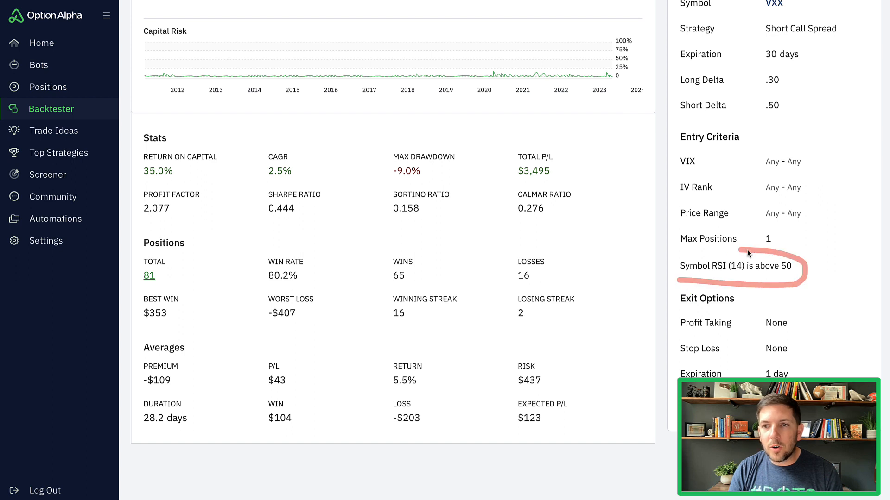
{"action": "left_click_drag", "start_coordinate": [747, 250], "coordinate": [705, 274]}
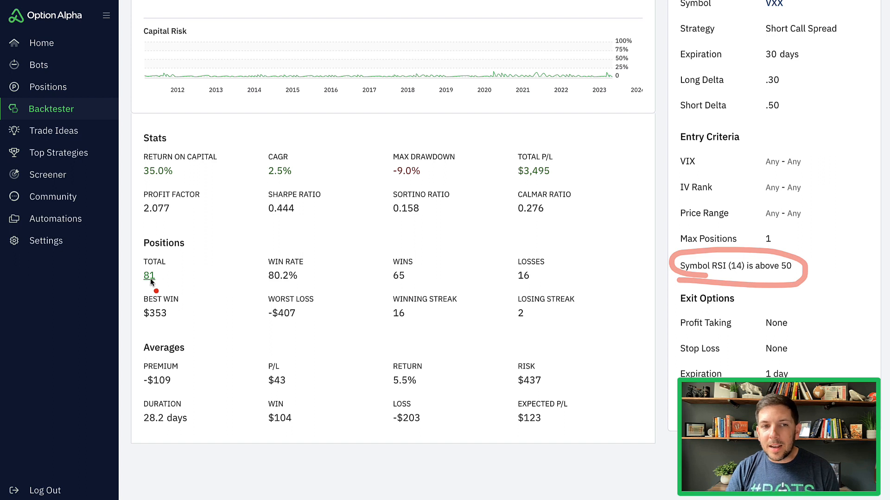
{"action": "left_click_drag", "start_coordinate": [198, 254], "coordinate": [164, 280]}
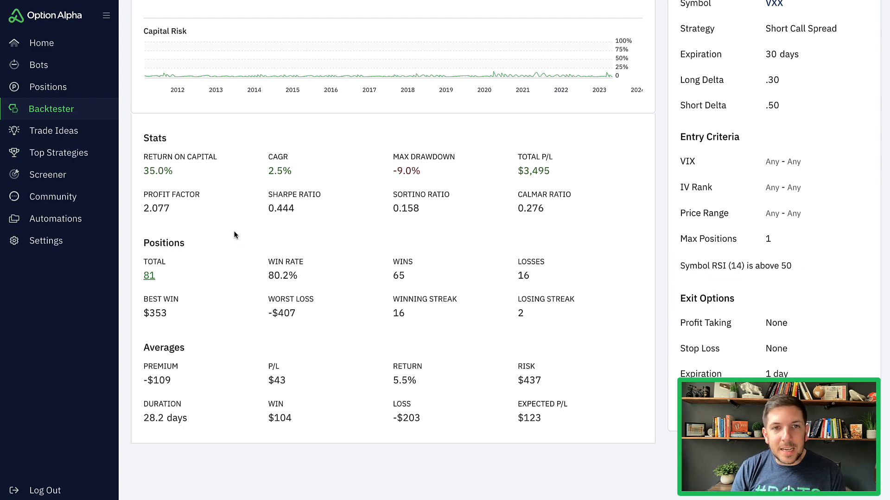
Circle the Profit Factor, win rate and Sharpe Ratio of the RSI above 50 variant, clear the marks, and review its chart
{"action": "scroll", "coordinate": [235, 236], "scroll_direction": "up", "scroll_amount": 5}
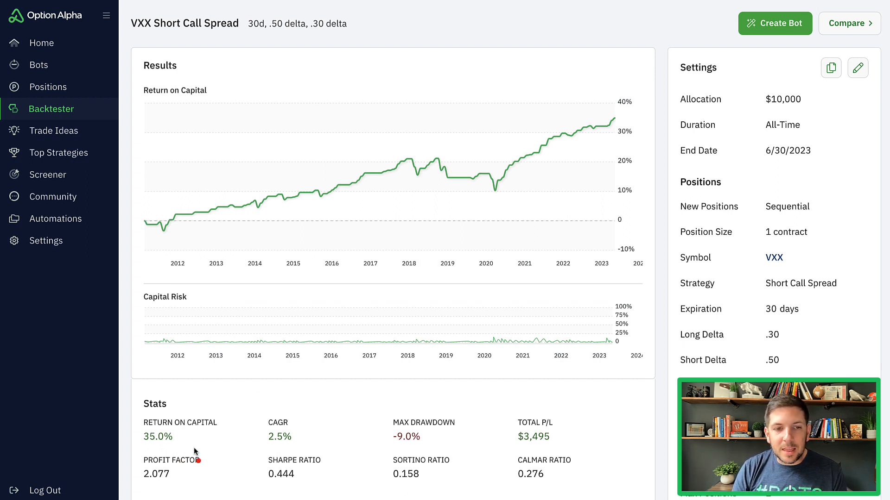
{"action": "scroll", "coordinate": [197, 451], "scroll_direction": "down", "scroll_amount": 5}
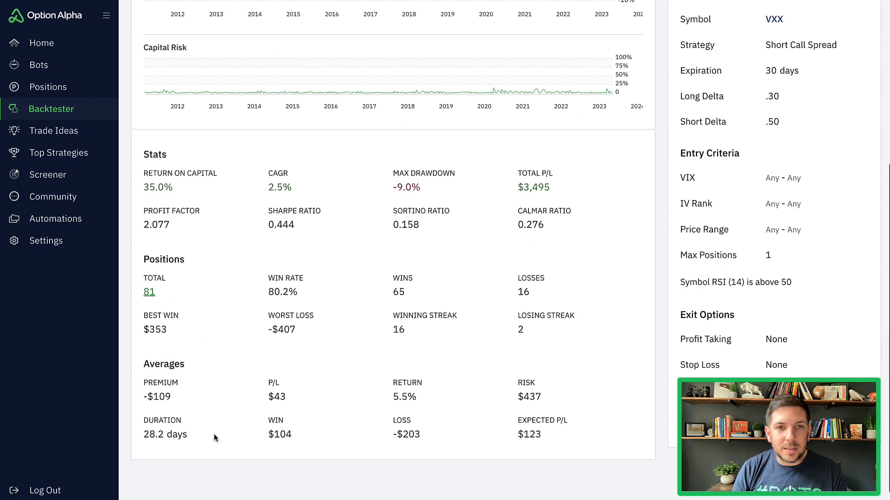
{"action": "mouse_move", "coordinate": [206, 198]}
{"action": "left_mouse_down"}
{"action": "mouse_move", "coordinate": [129, 226]}
{"action": "mouse_move", "coordinate": [216, 212]}
{"action": "left_mouse_up"}
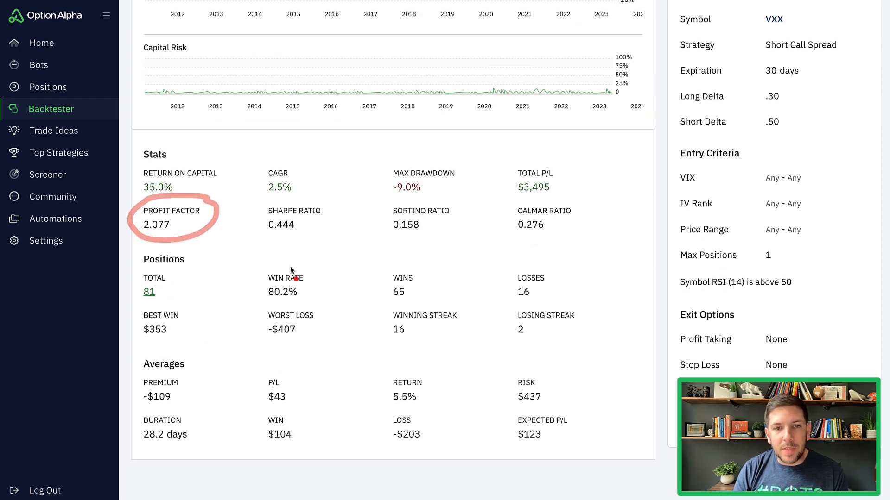
{"action": "mouse_move", "coordinate": [293, 272]}
{"action": "left_mouse_down"}
{"action": "mouse_move", "coordinate": [248, 295]}
{"action": "mouse_move", "coordinate": [274, 260]}
{"action": "mouse_move", "coordinate": [234, 232]}
{"action": "mouse_move", "coordinate": [291, 236]}
{"action": "left_mouse_up"}
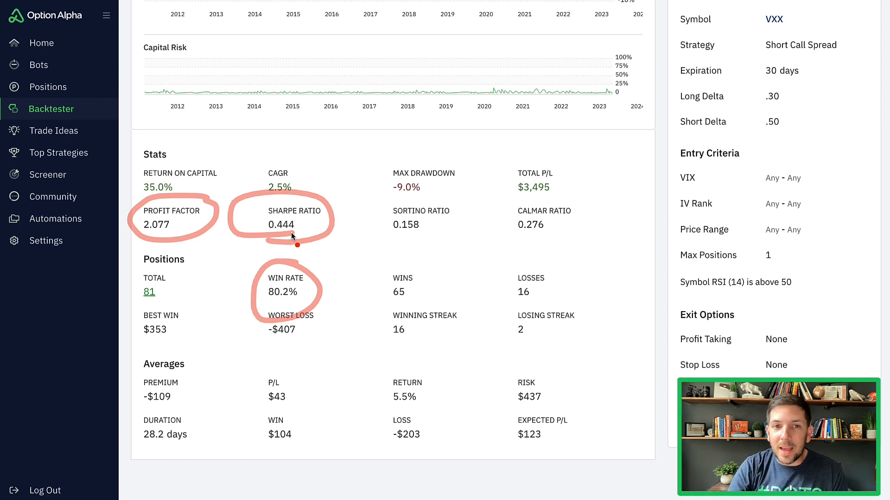
{"action": "key", "text": "Escape"}
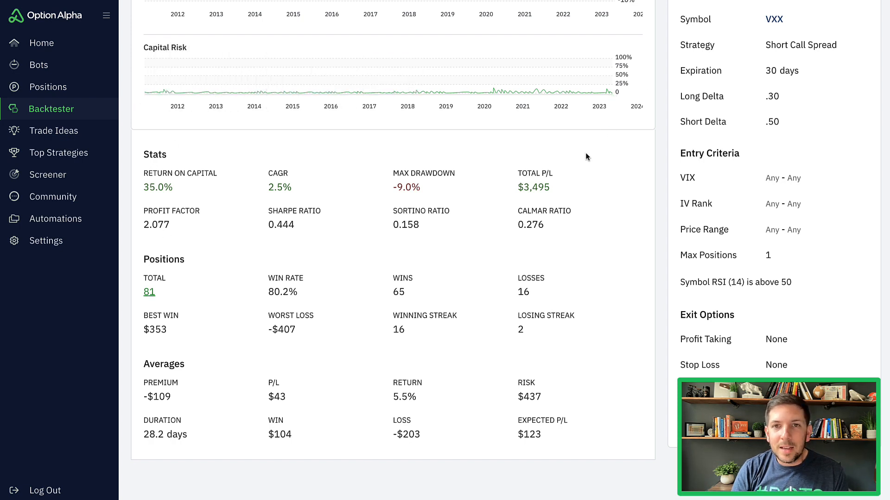
{"action": "scroll", "coordinate": [503, 180], "scroll_direction": "up", "scroll_amount": 4}
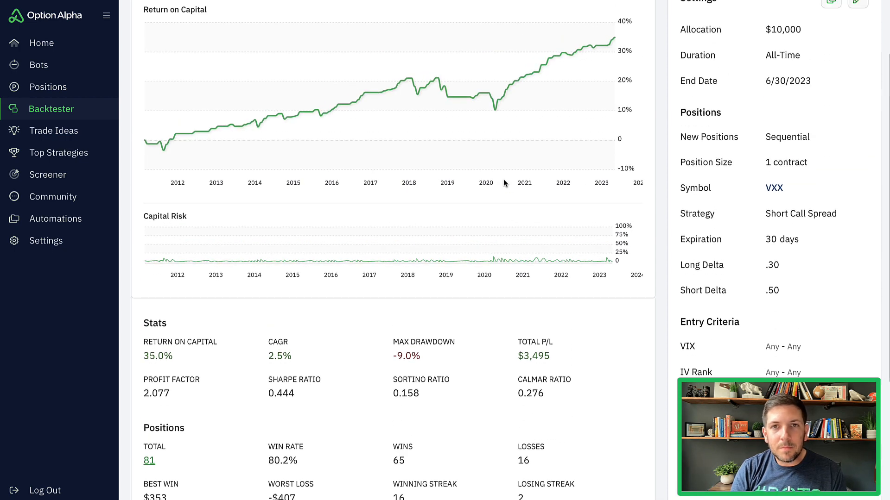
Highlight the win rate and Total P/L of the 30-day backtest without an RSI filter
{"action": "scroll", "coordinate": [504, 183], "scroll_direction": "down", "scroll_amount": 2}
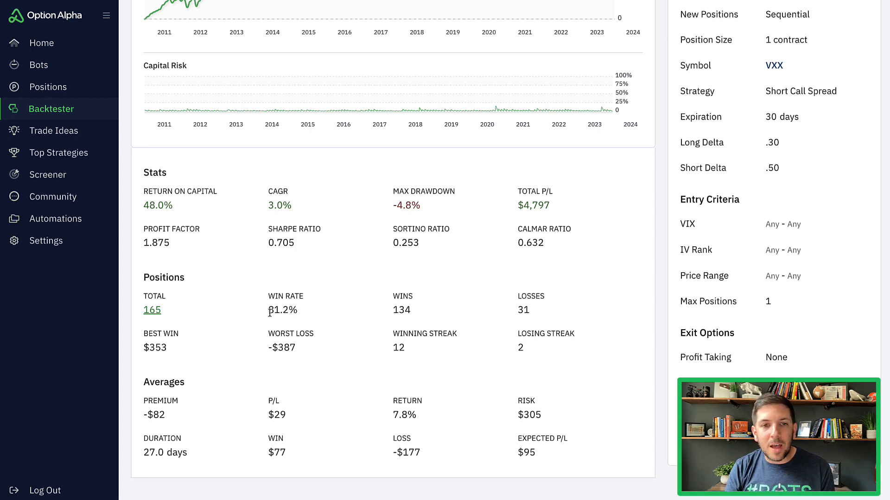
{"action": "left_click_drag", "start_coordinate": [269, 310], "coordinate": [296, 311]}
{"action": "scroll", "coordinate": [316, 303], "scroll_direction": "down", "scroll_amount": 1}
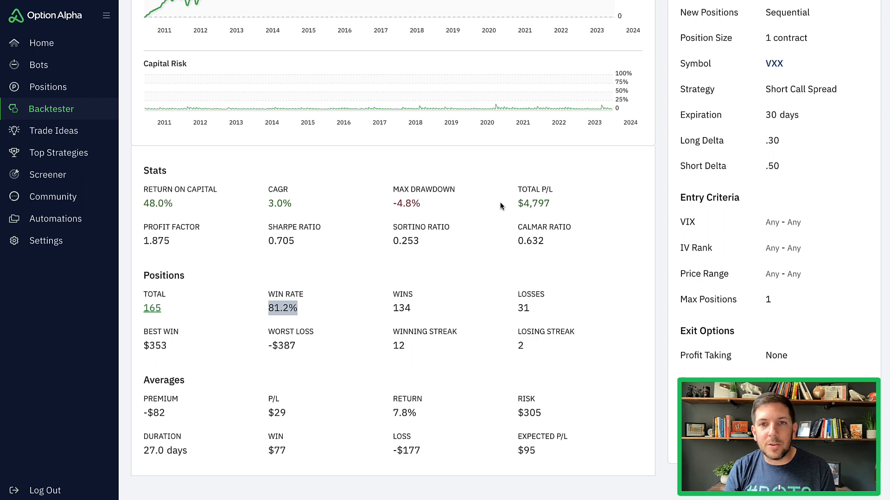
{"action": "left_click_drag", "start_coordinate": [522, 204], "coordinate": [553, 204]}
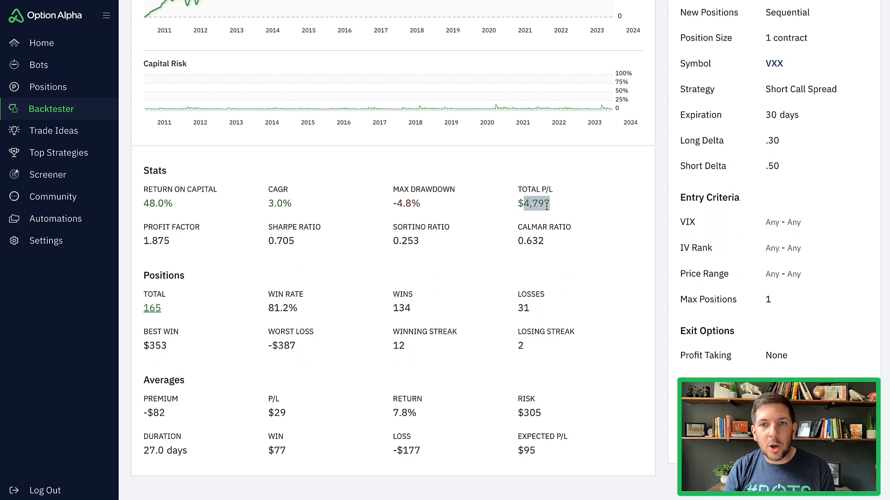
{"action": "left_click_drag", "start_coordinate": [566, 175], "coordinate": [570, 175]}
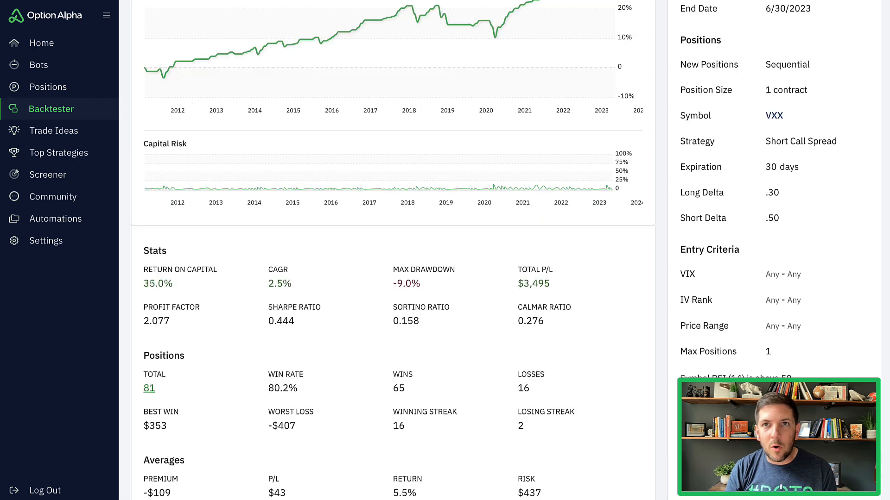
Mark the RSI above 50 variant's Total P/L and entry criterion, and compare its results with the other 30-day backtests
{"action": "mouse_move", "coordinate": [543, 247]}
{"action": "left_mouse_down"}
{"action": "mouse_move", "coordinate": [527, 256]}
{"action": "mouse_move", "coordinate": [543, 246]}
{"action": "left_mouse_up"}
{"action": "mouse_move", "coordinate": [791, 363]}
{"action": "left_mouse_down"}
{"action": "mouse_move", "coordinate": [751, 411]}
{"action": "mouse_move", "coordinate": [774, 364]}
{"action": "left_mouse_up"}
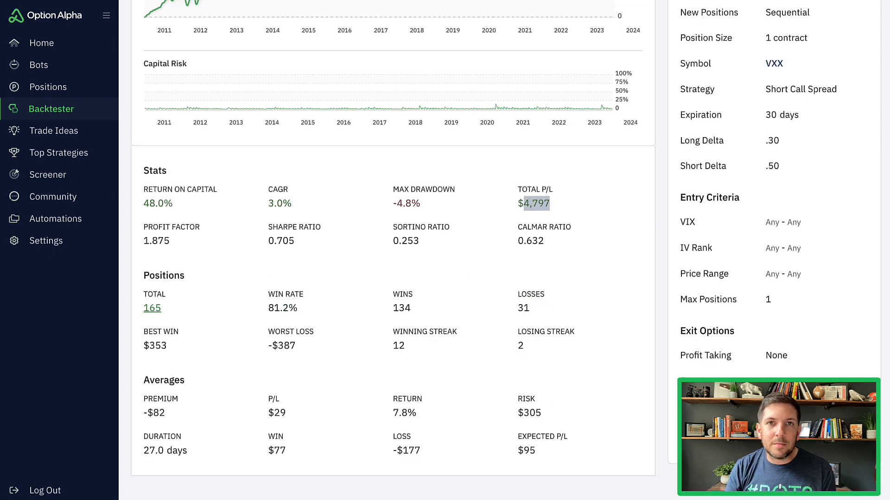
{"action": "scroll", "coordinate": [357, 187], "scroll_direction": "up", "scroll_amount": 5}
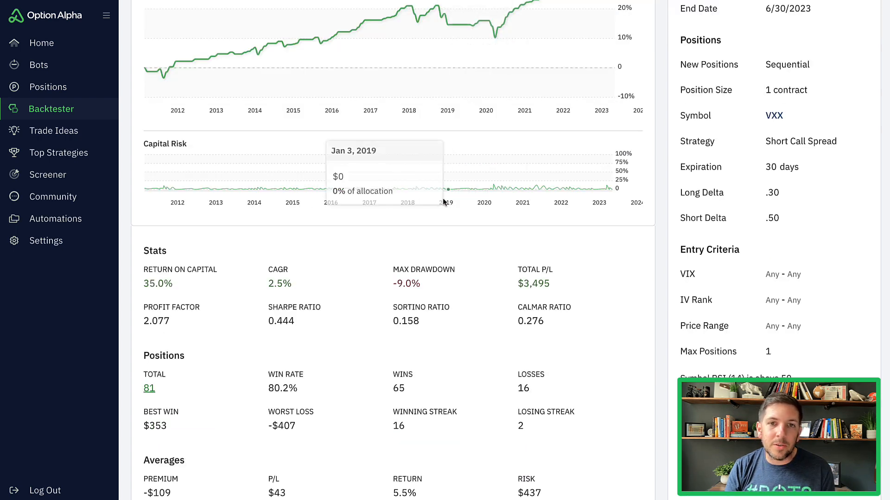
{"action": "scroll", "coordinate": [388, 250], "scroll_direction": "up", "scroll_amount": 4}
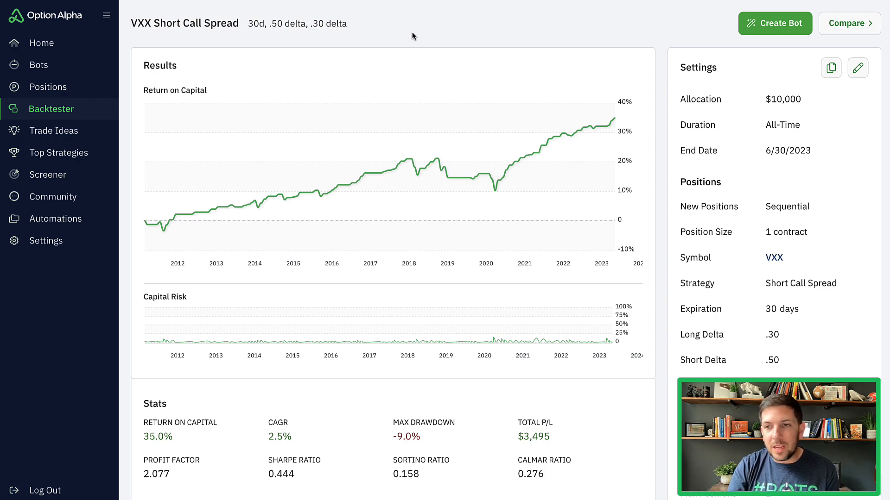
{"action": "scroll", "coordinate": [412, 36], "scroll_direction": "down", "scroll_amount": 4}
{"action": "scroll", "coordinate": [411, 36], "scroll_direction": "up", "scroll_amount": 4}
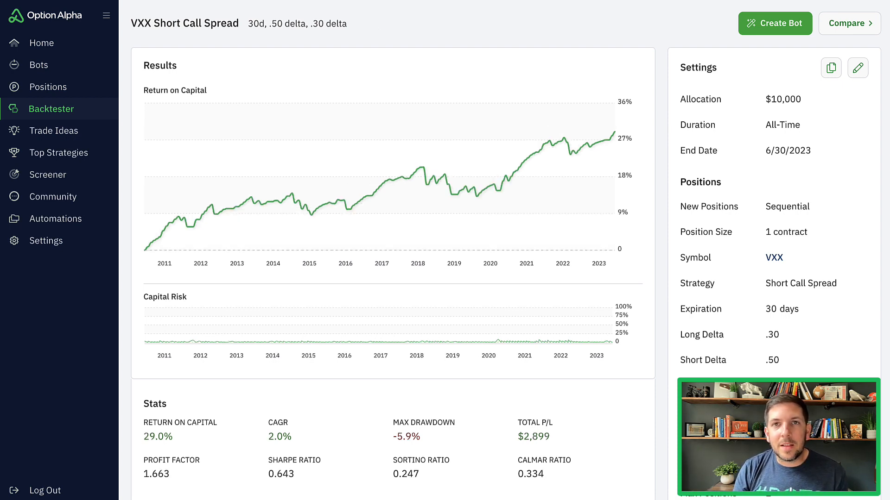
Compare the return chart, stats and entry criteria of the 30-day RSI 25–50 backtest with those of the unfiltered 30-day backtest
{"action": "scroll", "coordinate": [798, 91], "scroll_direction": "down", "scroll_amount": 5}
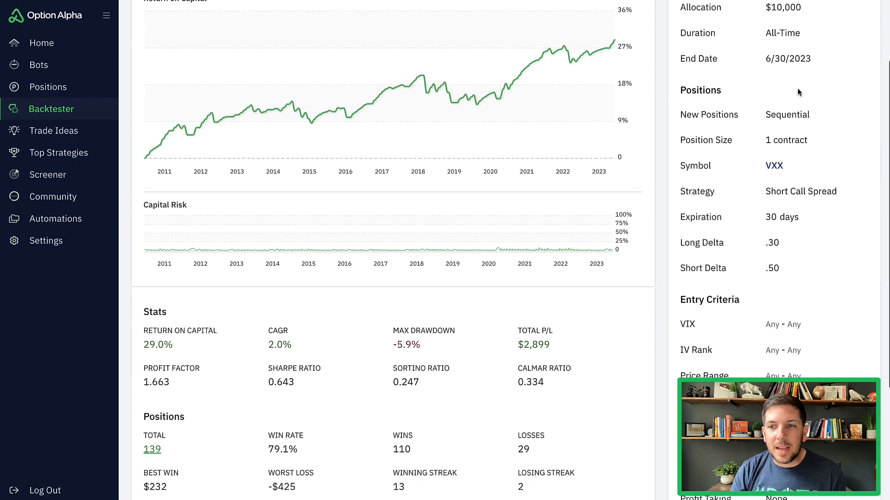
{"action": "scroll", "coordinate": [754, 93], "scroll_direction": "up", "scroll_amount": 5}
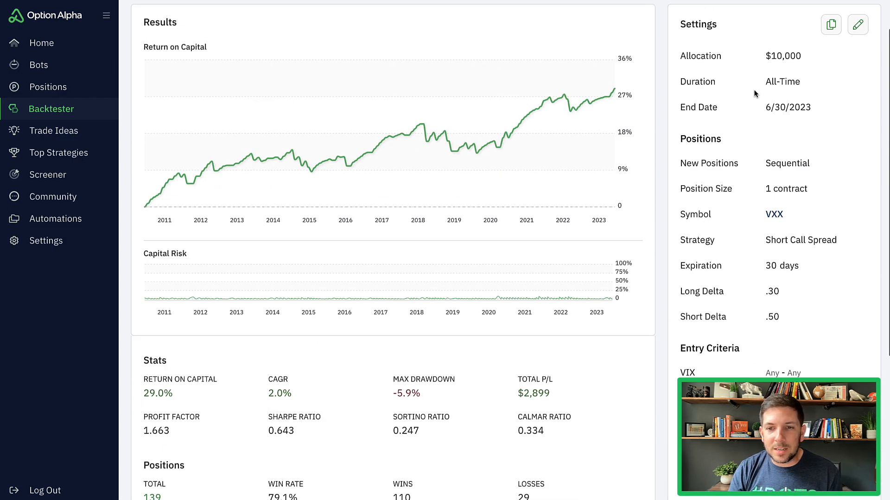
{"action": "scroll", "coordinate": [754, 94], "scroll_direction": "down", "scroll_amount": 1}
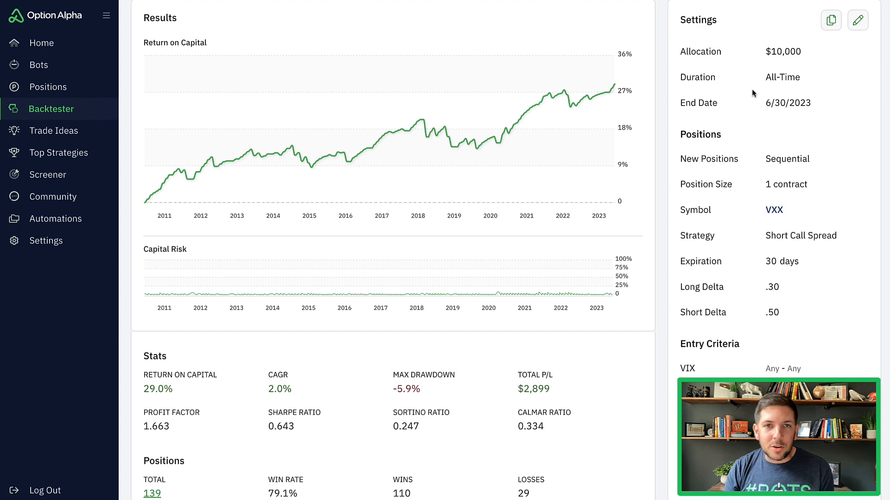
{"action": "scroll", "coordinate": [753, 93], "scroll_direction": "up", "scroll_amount": 1}
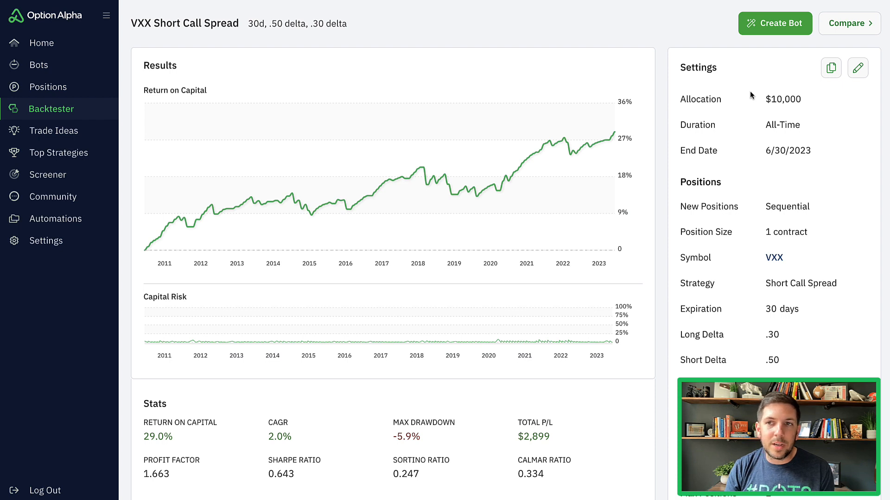
{"action": "scroll", "coordinate": [750, 91], "scroll_direction": "down", "scroll_amount": 2}
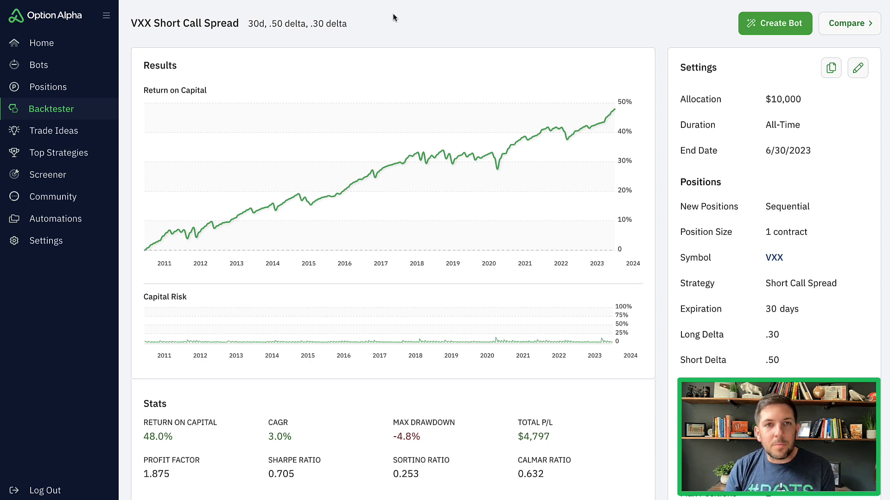
{"action": "scroll", "coordinate": [512, 124], "scroll_direction": "down", "scroll_amount": 2}
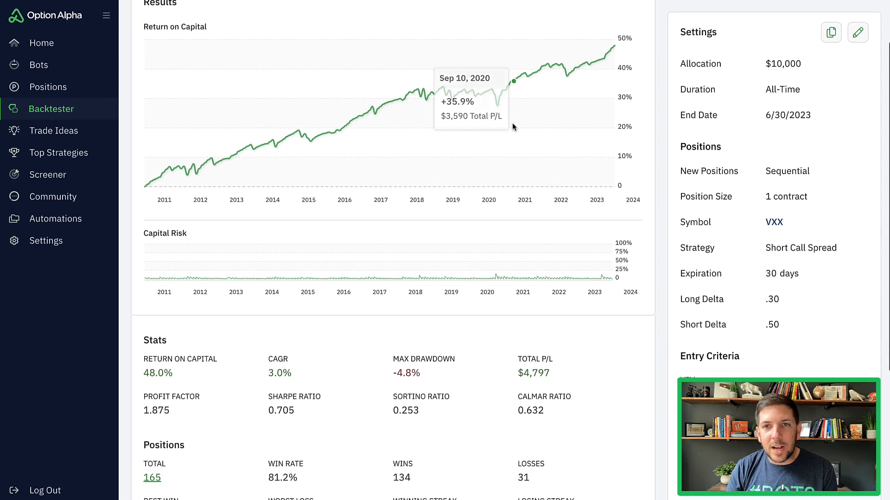
{"action": "scroll", "coordinate": [670, 168], "scroll_direction": "down", "scroll_amount": 4}
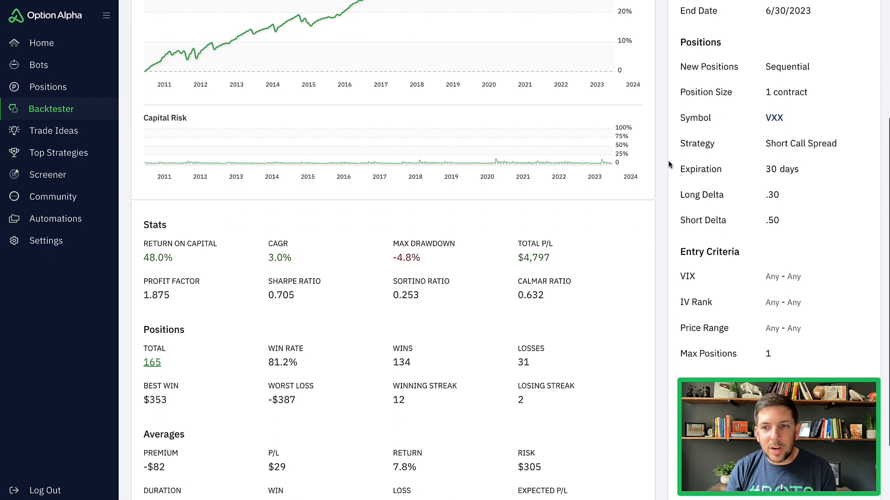
{"action": "scroll", "coordinate": [669, 164], "scroll_direction": "up", "scroll_amount": 5}
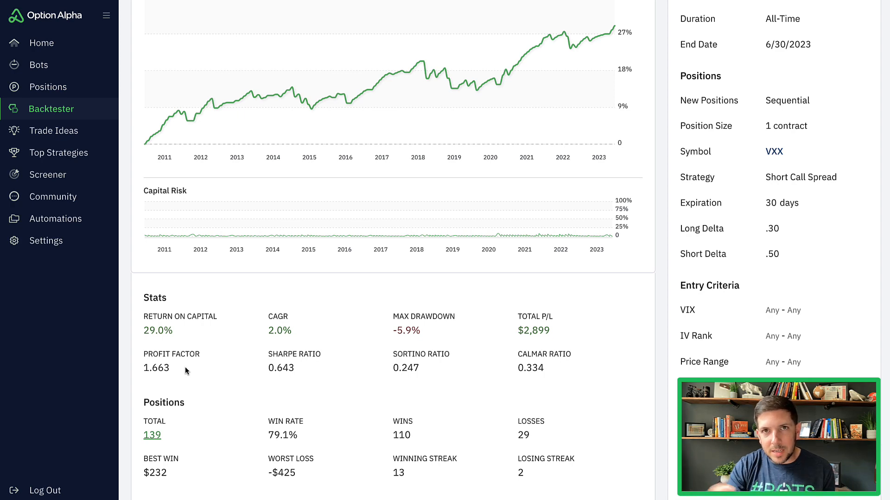
{"action": "scroll", "coordinate": [660, 277], "scroll_direction": "up", "scroll_amount": 3}
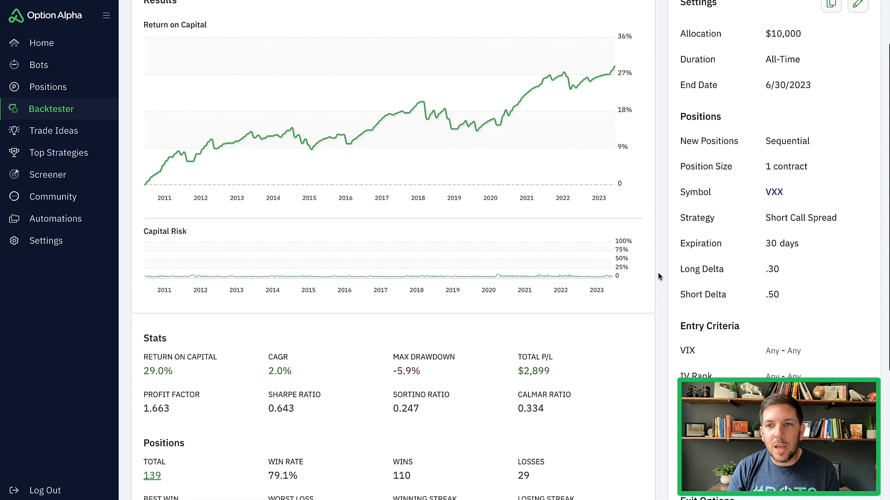
Duplicate the 30-day RSI 25–50 backtest and remove the Symbol RSI (14) above 25 entry criterion from the copy
{"action": "left_click", "coordinate": [831, 68]}
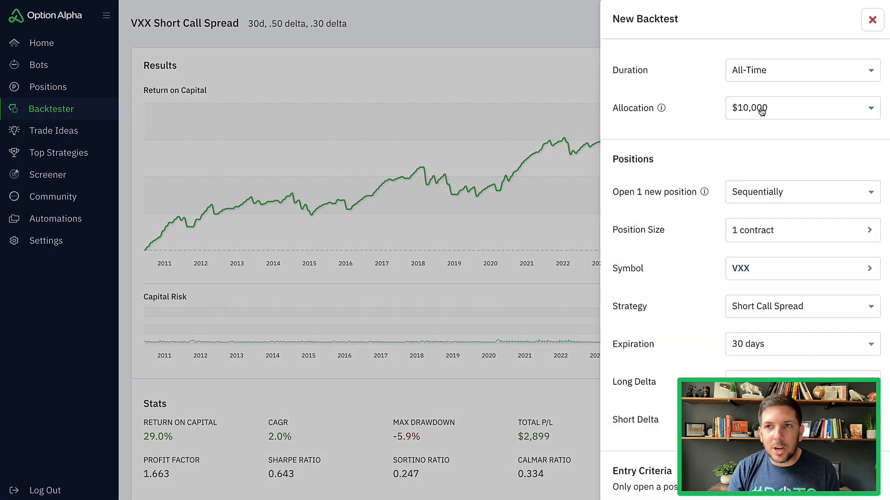
{"action": "scroll", "coordinate": [739, 128], "scroll_direction": "down", "scroll_amount": 2}
{"action": "scroll", "coordinate": [719, 149], "scroll_direction": "down", "scroll_amount": 8}
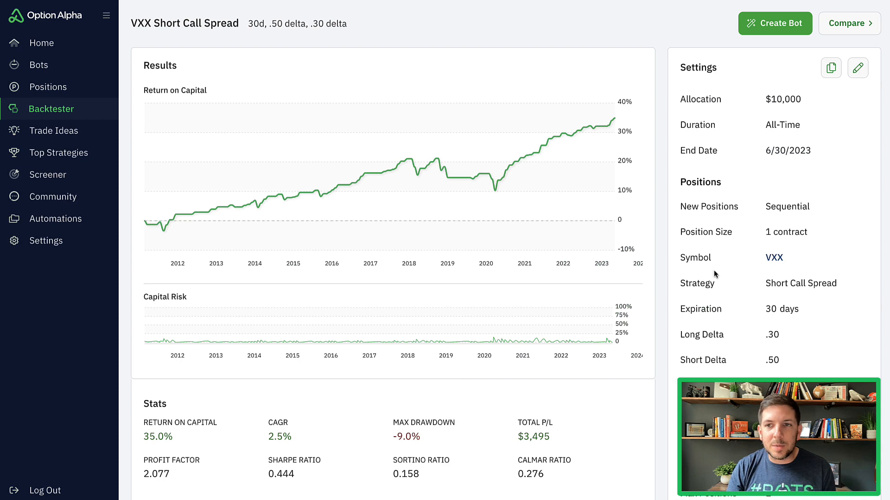
{"action": "scroll", "coordinate": [713, 270], "scroll_direction": "down", "scroll_amount": 6}
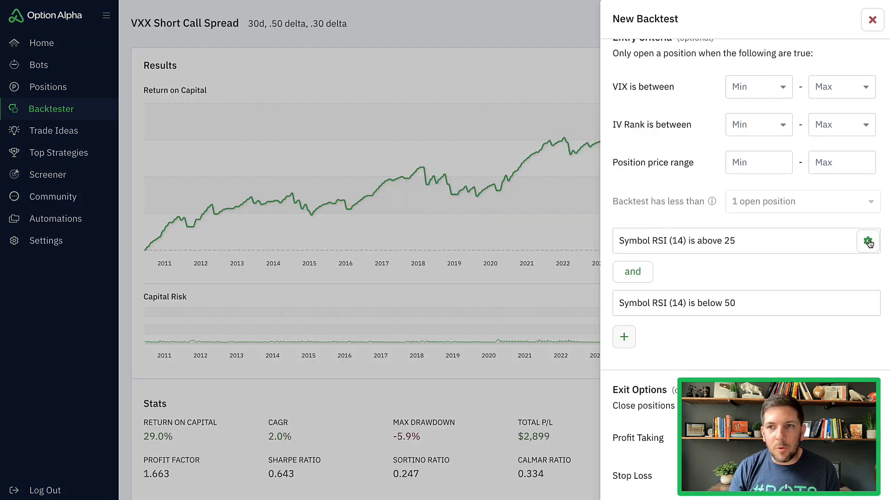
{"action": "left_click", "coordinate": [868, 241]}
{"action": "left_click", "coordinate": [865, 210]}
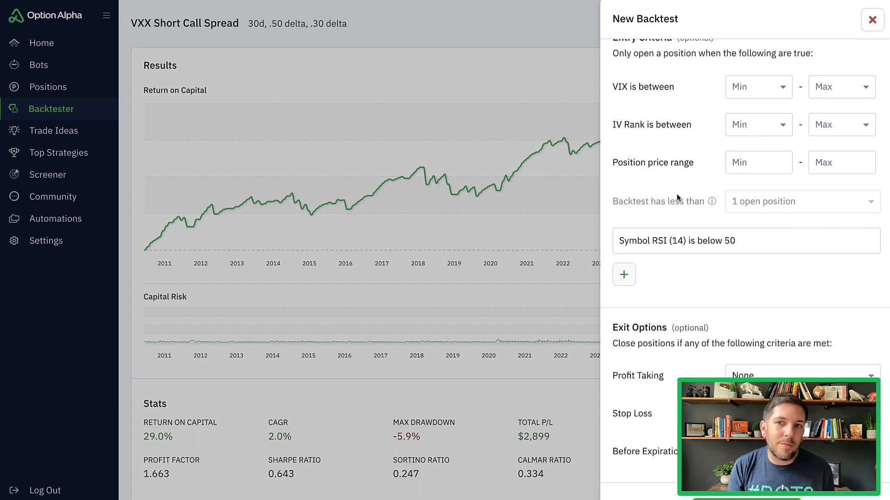
Run the new VXX short call spread backtest with only Symbol RSI (14) below 50, and open its results
{"action": "scroll", "coordinate": [677, 193], "scroll_direction": "down", "scroll_amount": 2}
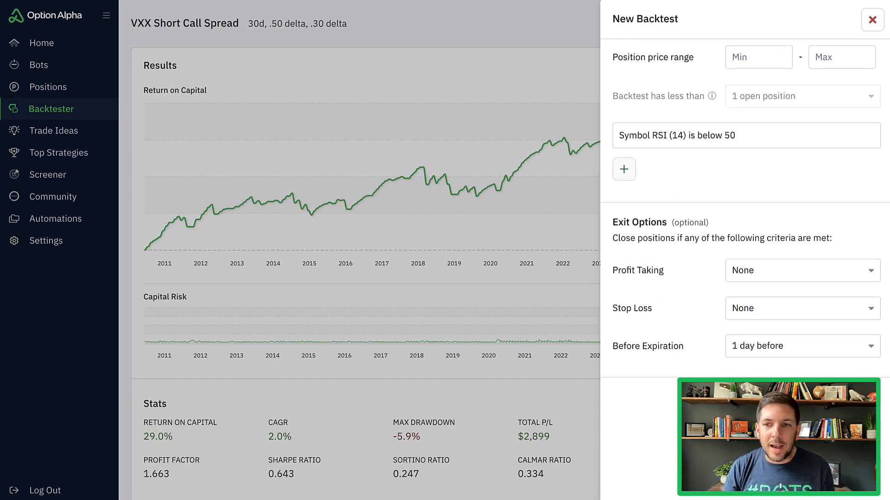
{"action": "left_click", "coordinate": [745, 401]}
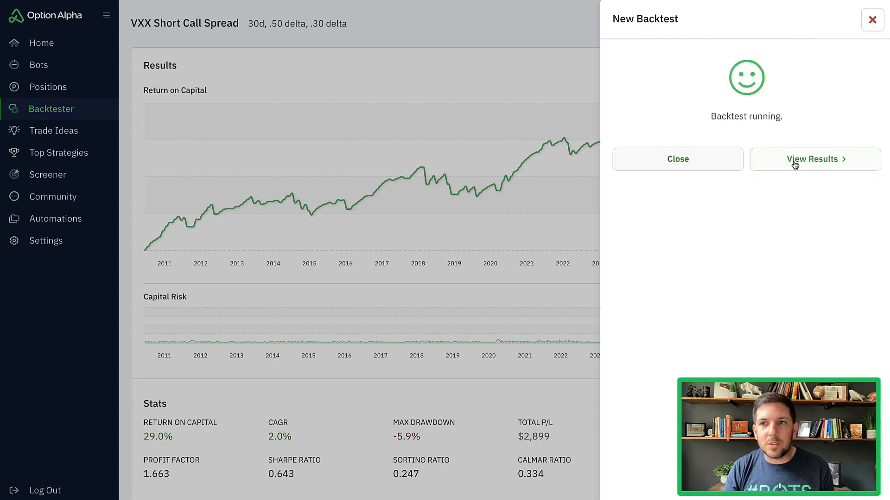
{"action": "left_click", "coordinate": [793, 161]}
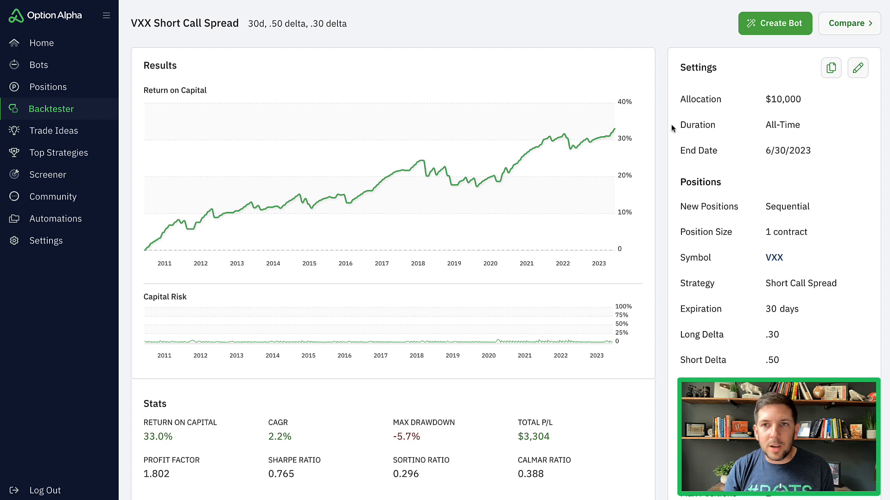
Examine the RSI below 50 variant's chart, stats and positions, and compare them with the RSI above 50 and unfiltered 30-day backtests
{"action": "scroll", "coordinate": [663, 121], "scroll_direction": "down", "scroll_amount": 2}
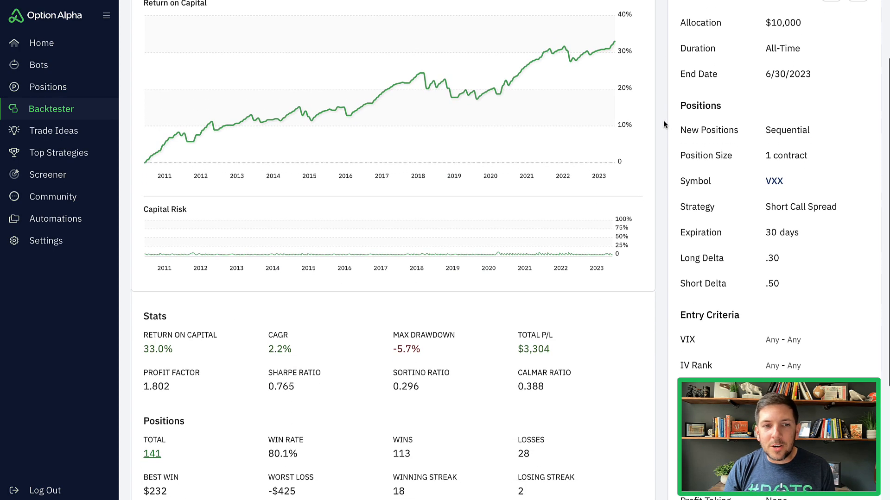
{"action": "scroll", "coordinate": [663, 121], "scroll_direction": "up", "scroll_amount": 2}
{"action": "scroll", "coordinate": [663, 125], "scroll_direction": "down", "scroll_amount": 3}
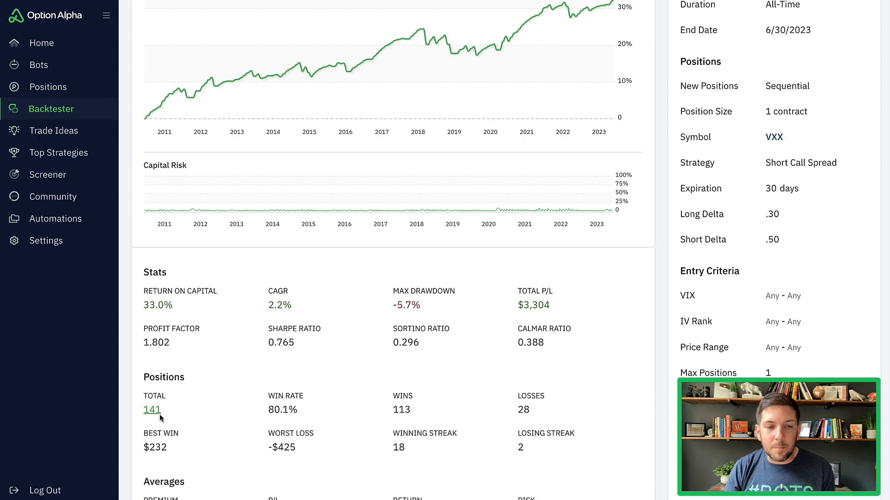
{"action": "scroll", "coordinate": [209, 394], "scroll_direction": "up", "scroll_amount": 3}
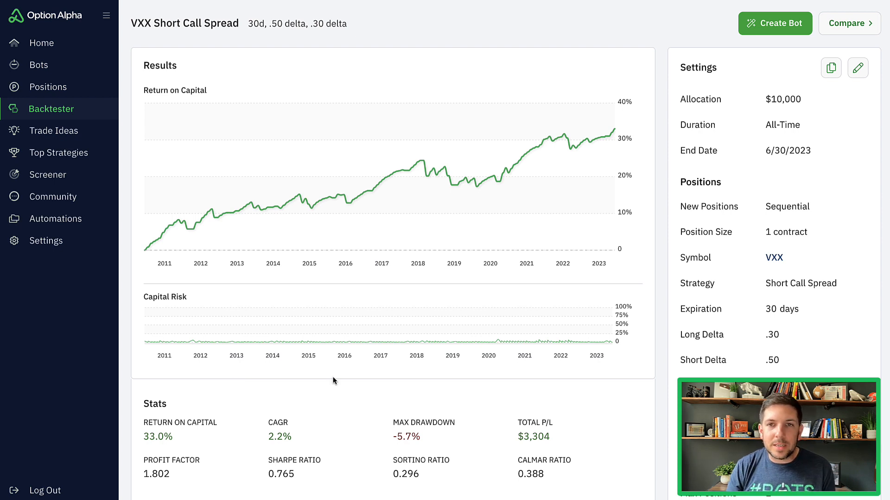
{"action": "scroll", "coordinate": [333, 379], "scroll_direction": "down", "scroll_amount": 1}
{"action": "scroll", "coordinate": [332, 379], "scroll_direction": "up", "scroll_amount": 1}
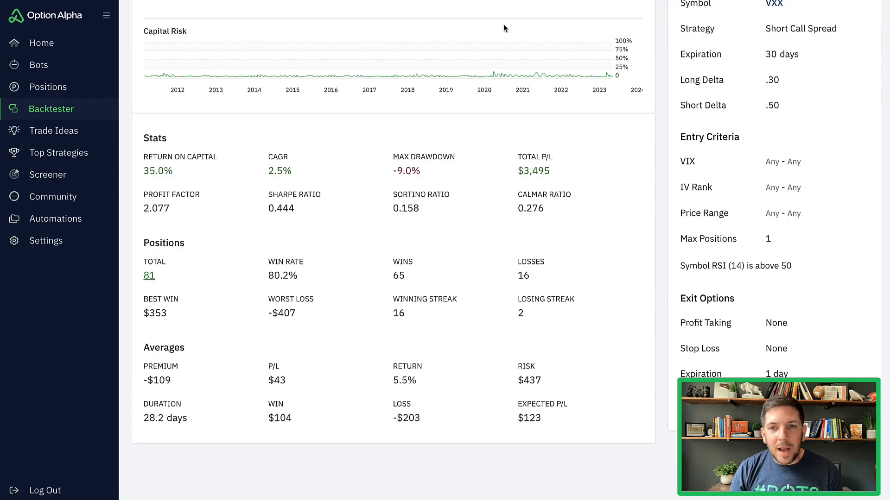
{"action": "scroll", "coordinate": [477, 96], "scroll_direction": "up", "scroll_amount": 6}
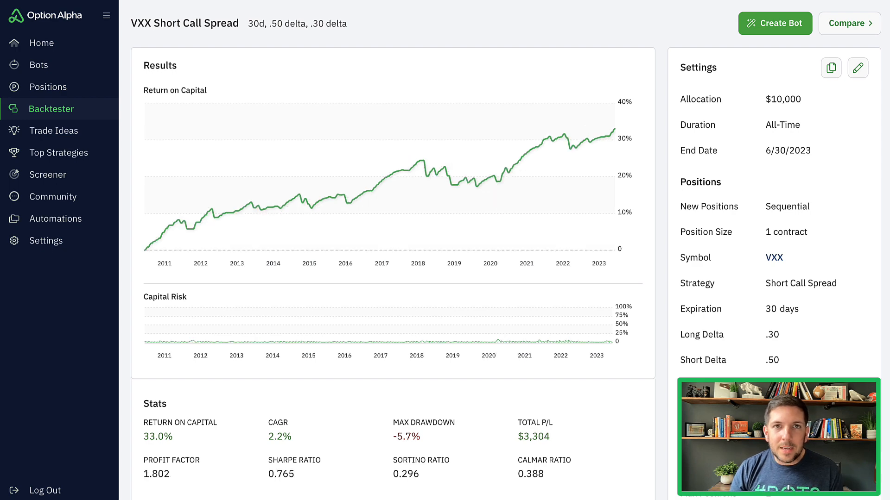
{"action": "scroll", "coordinate": [650, 146], "scroll_direction": "down", "scroll_amount": 5}
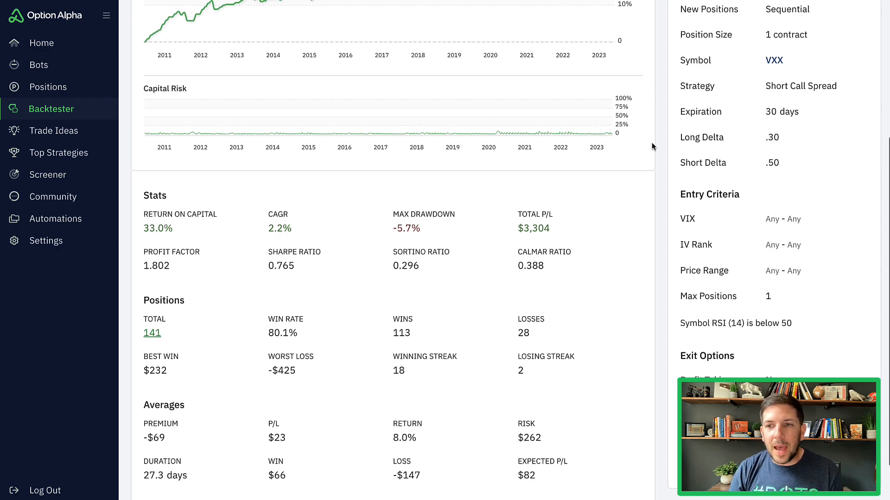
{"action": "scroll", "coordinate": [651, 143], "scroll_direction": "up", "scroll_amount": 5}
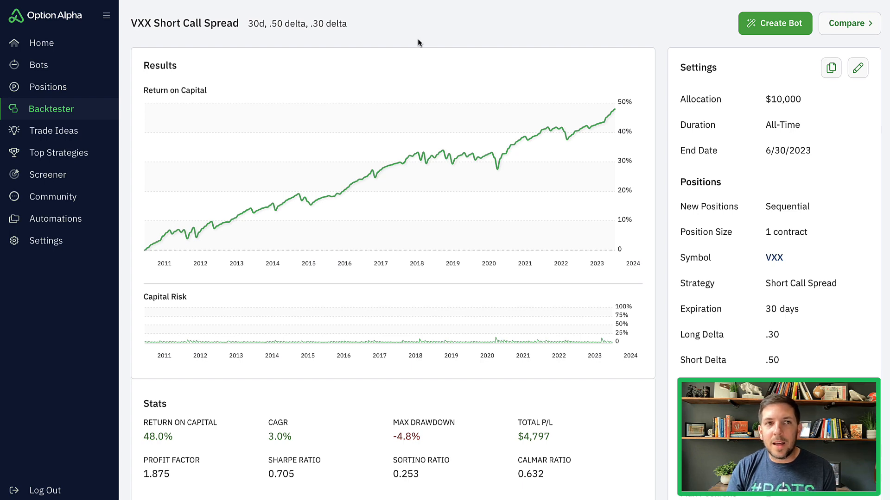
{"action": "left_click", "coordinate": [59, 110]}
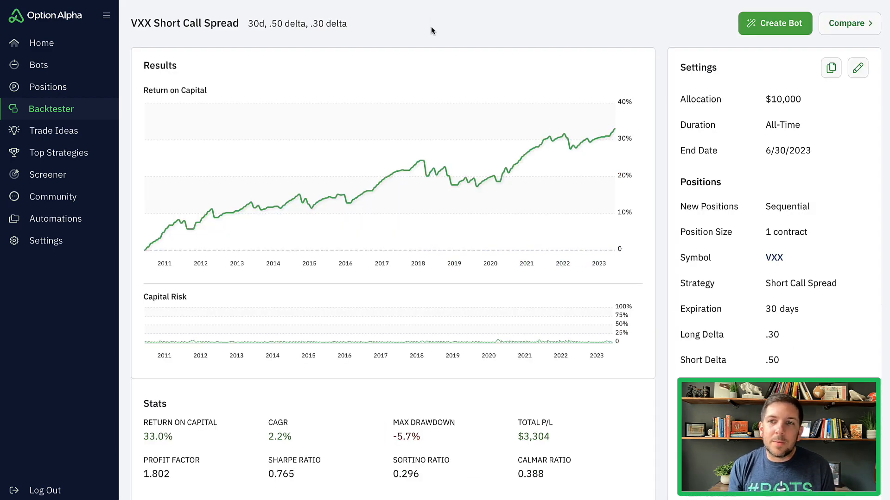
{"action": "scroll", "coordinate": [429, 36], "scroll_direction": "down", "scroll_amount": 1}
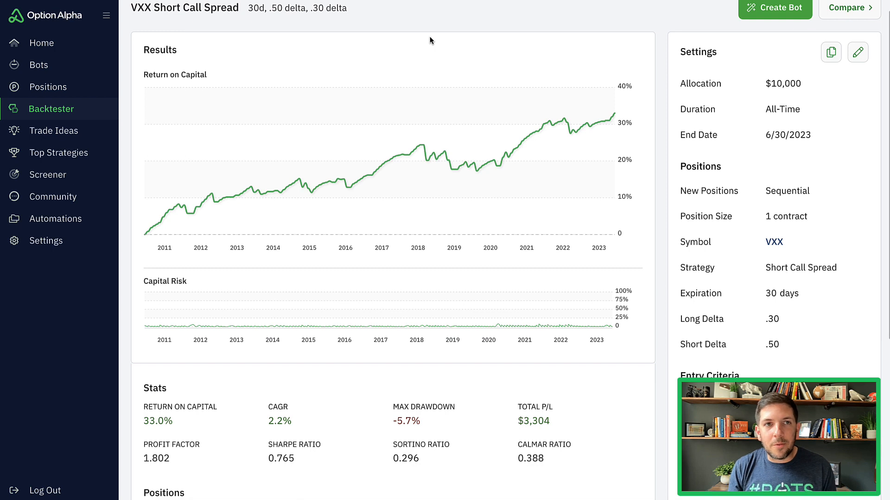
{"action": "scroll", "coordinate": [426, 42], "scroll_direction": "up", "scroll_amount": 1}
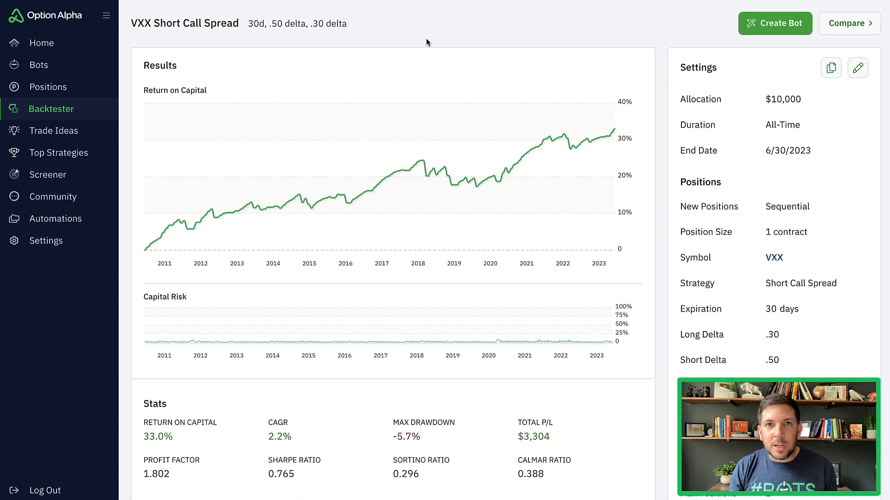